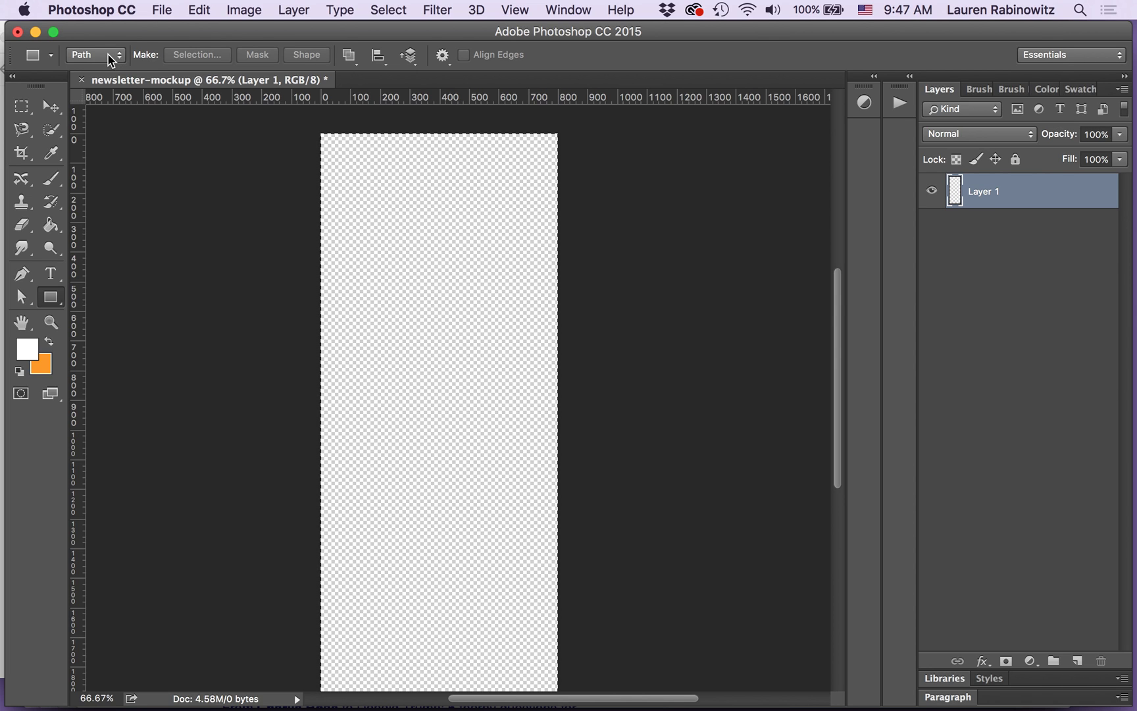
Step: Set the Rectangle tool to Shape mode with a light grey fill, then open Create Rectangle
left_click(110, 61)
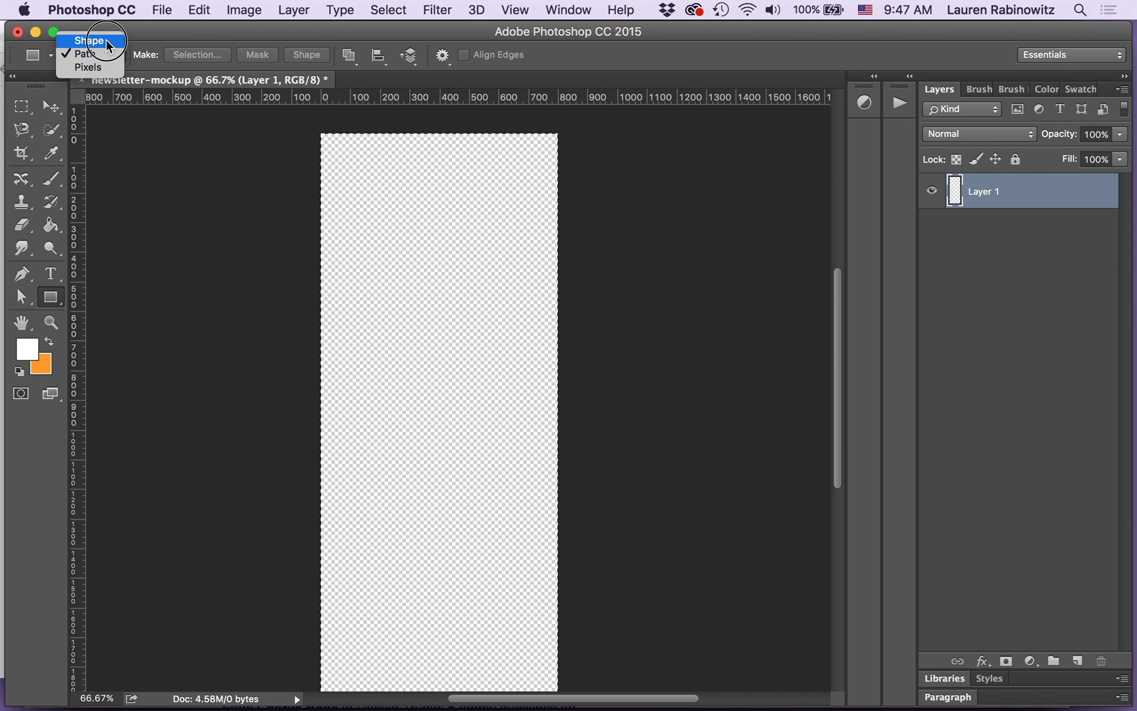
left_click(106, 43)
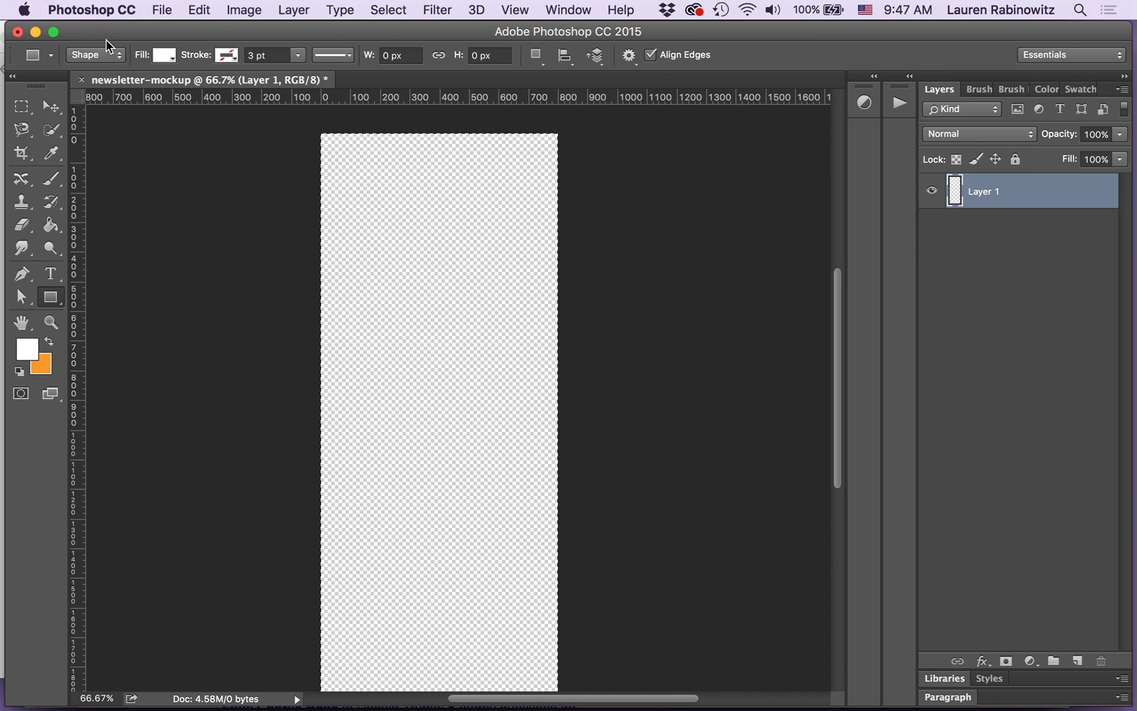
left_click(170, 60)
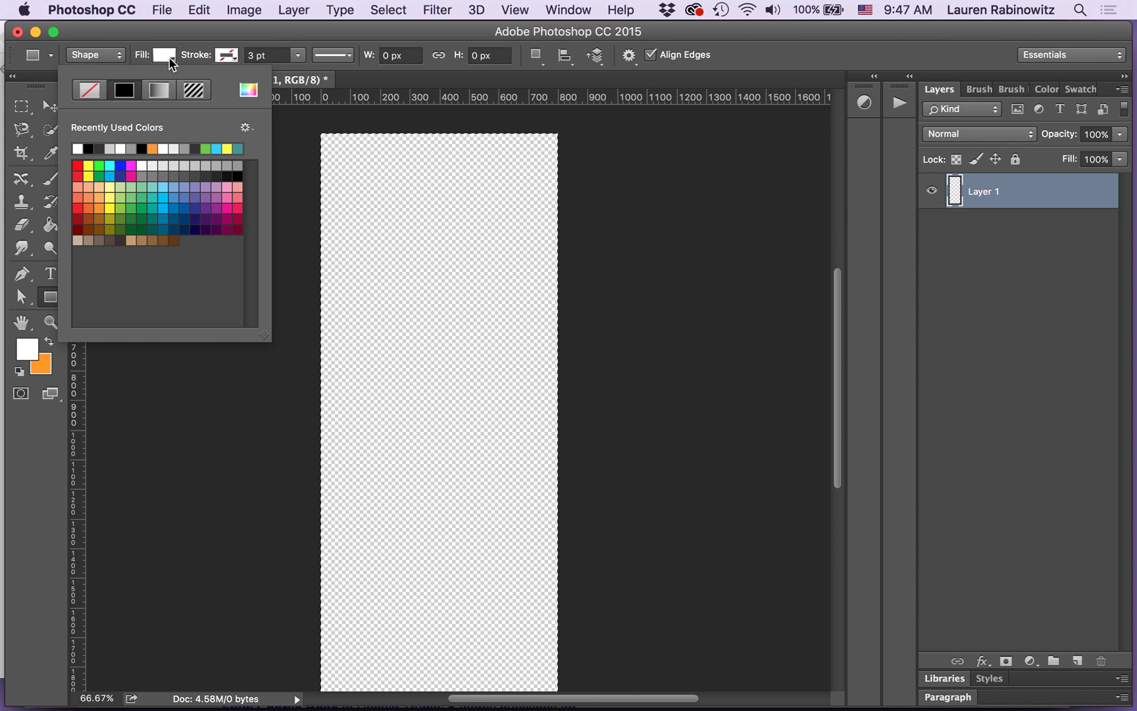
left_click(113, 148)
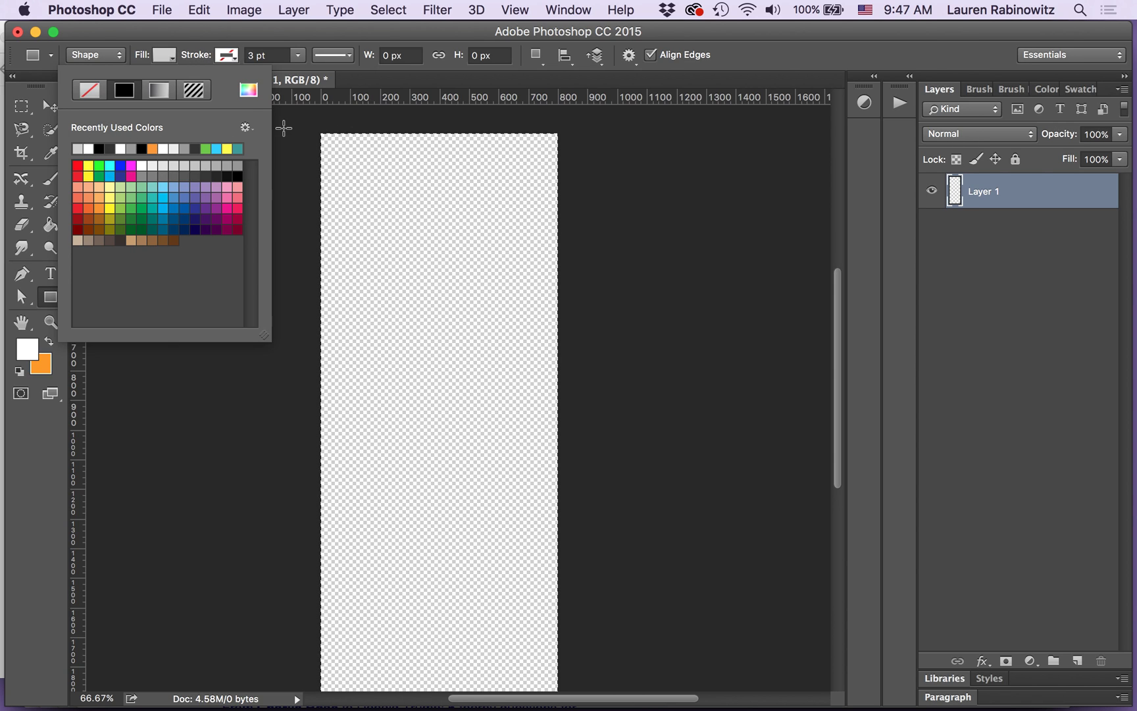
left_click(508, 137)
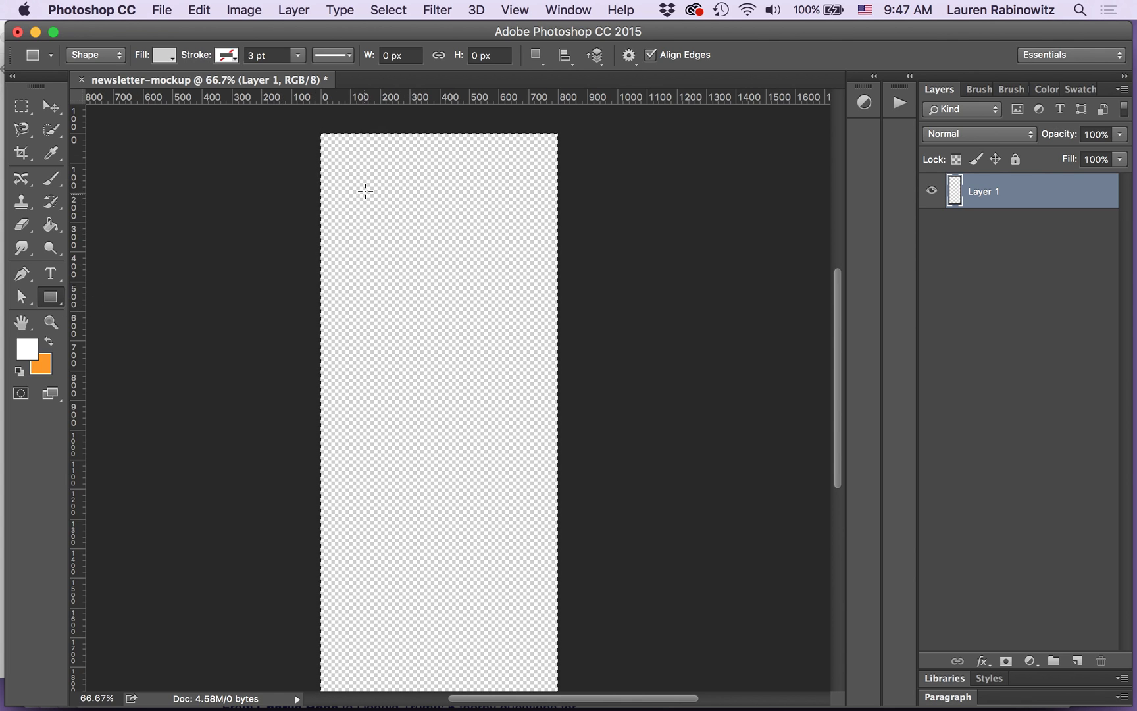
left_click(380, 161)
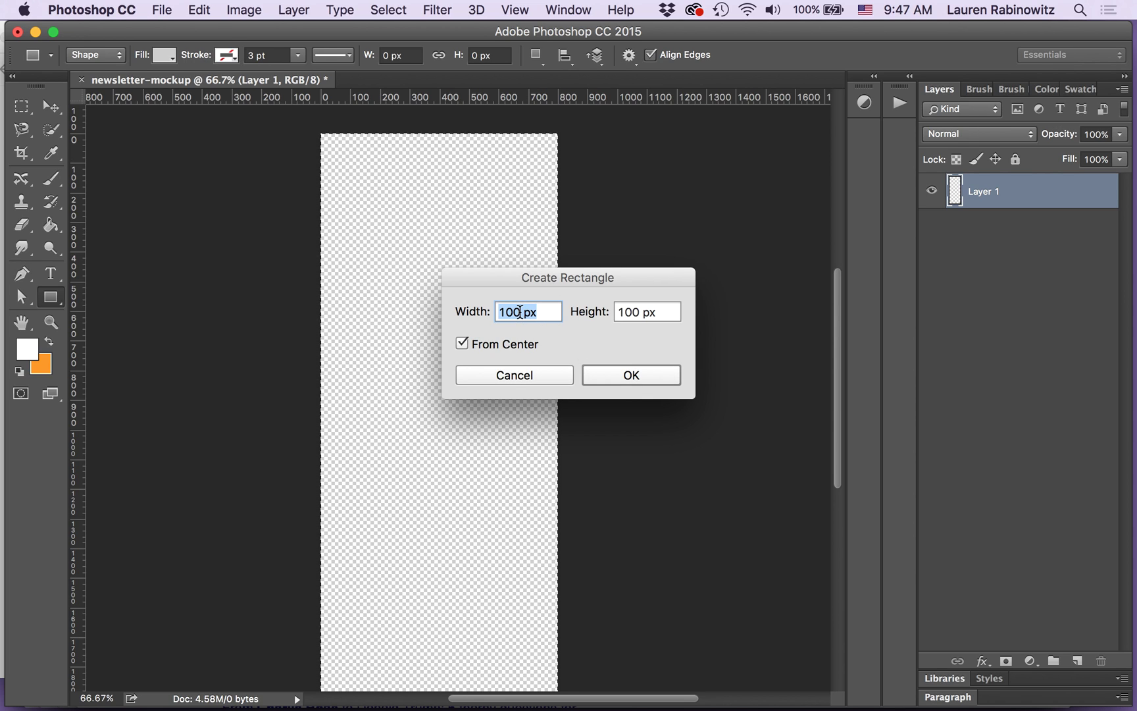
Step: Create an 800 × 200 px light grey rectangle and move it flush to the canvas top
left_click(533, 310)
left_click(499, 312)
type("8")
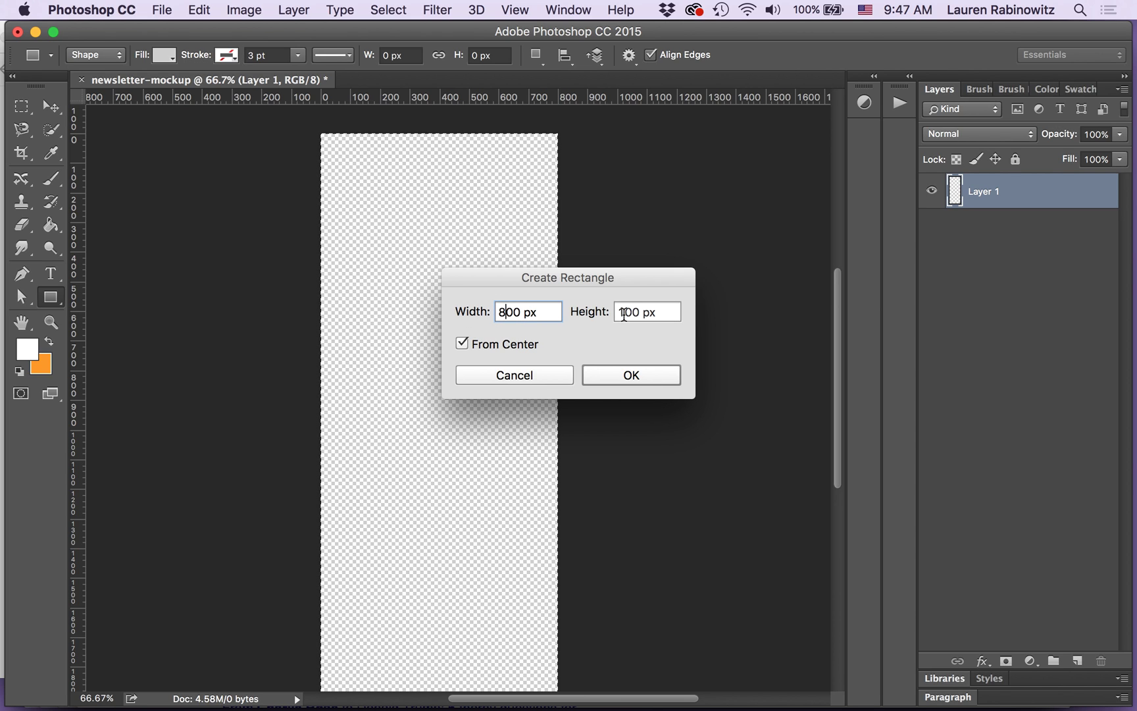
left_click(629, 308)
type("2")
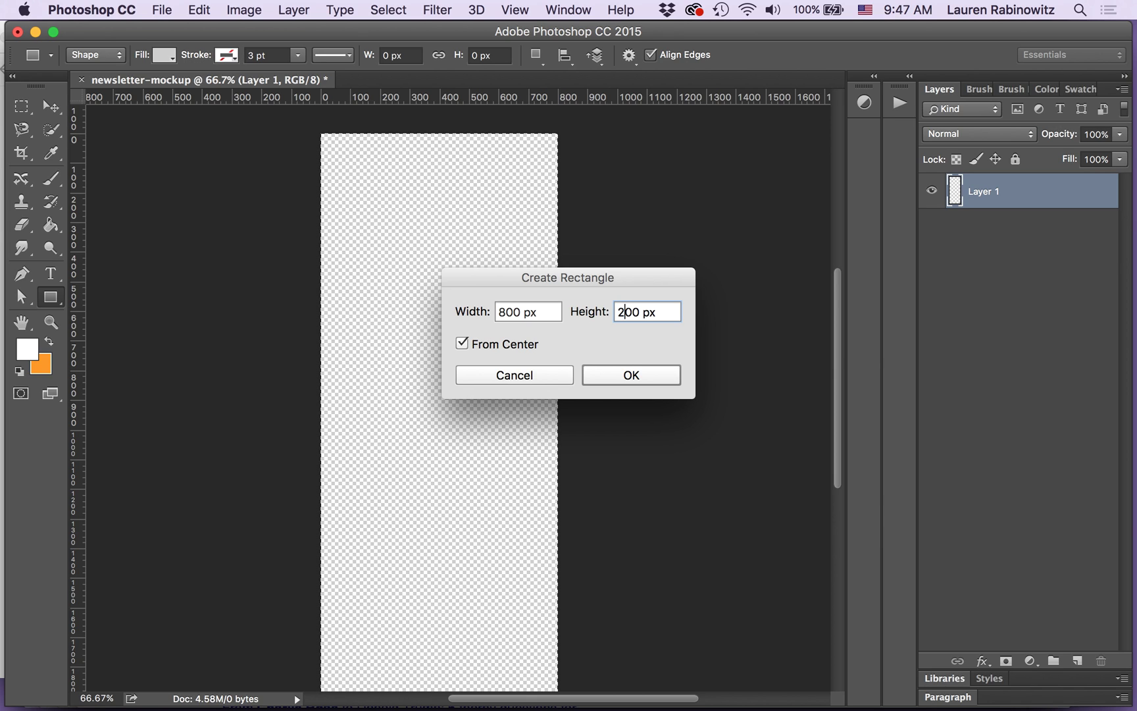
left_click(634, 375)
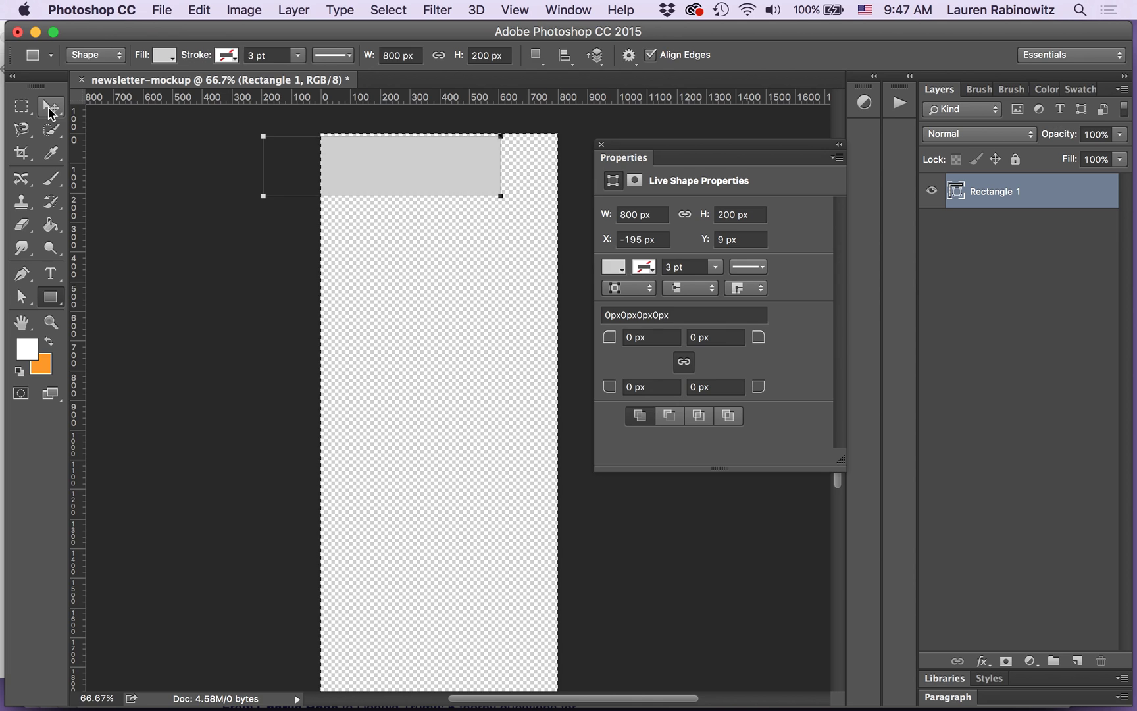
left_click(51, 107)
left_click_drag(382, 178, 429, 172)
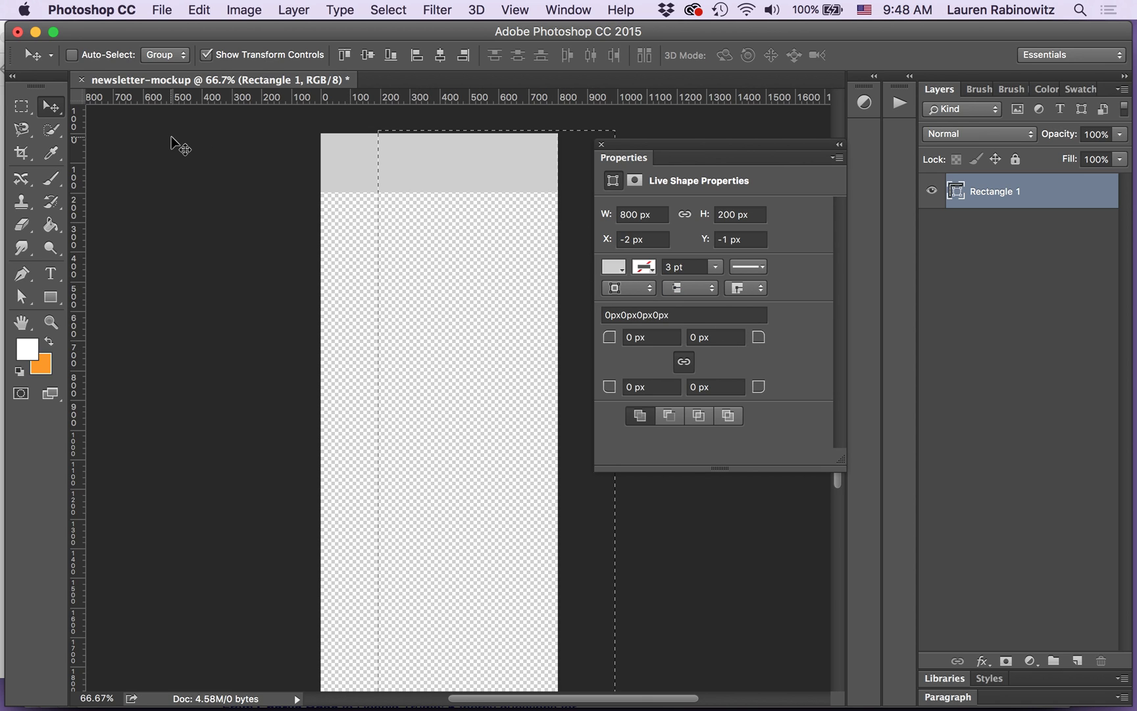
Step: Change the header's fill to a darker grey and duplicate it below itself
left_click(615, 266)
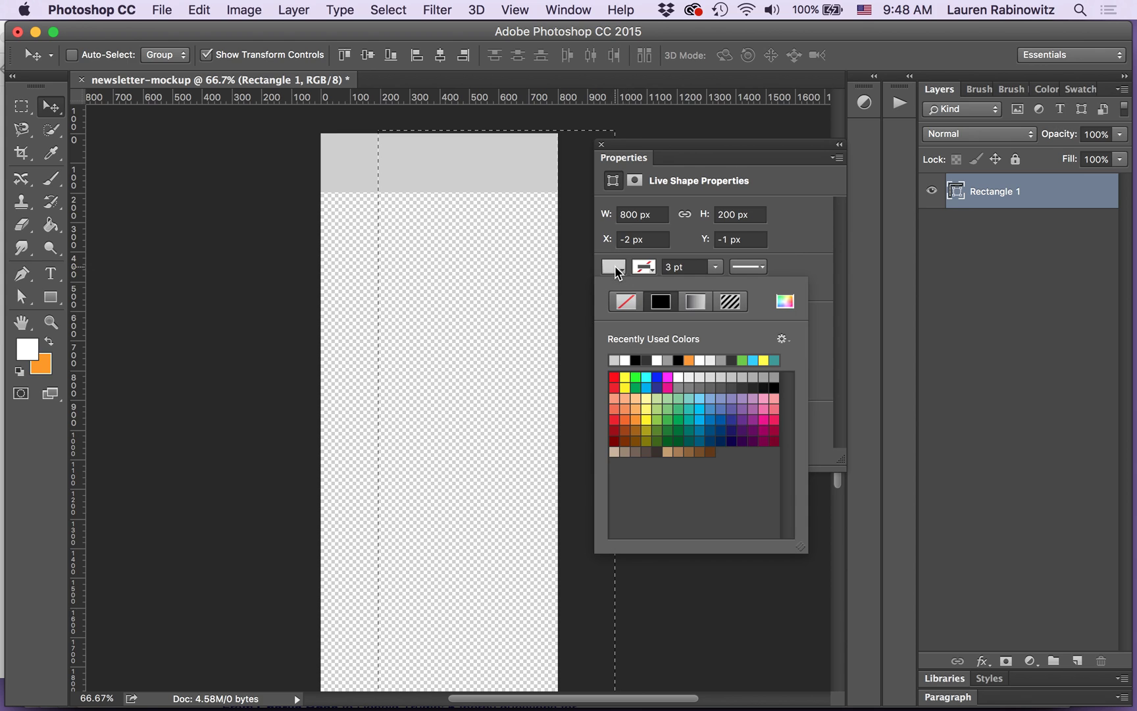
left_click(627, 360)
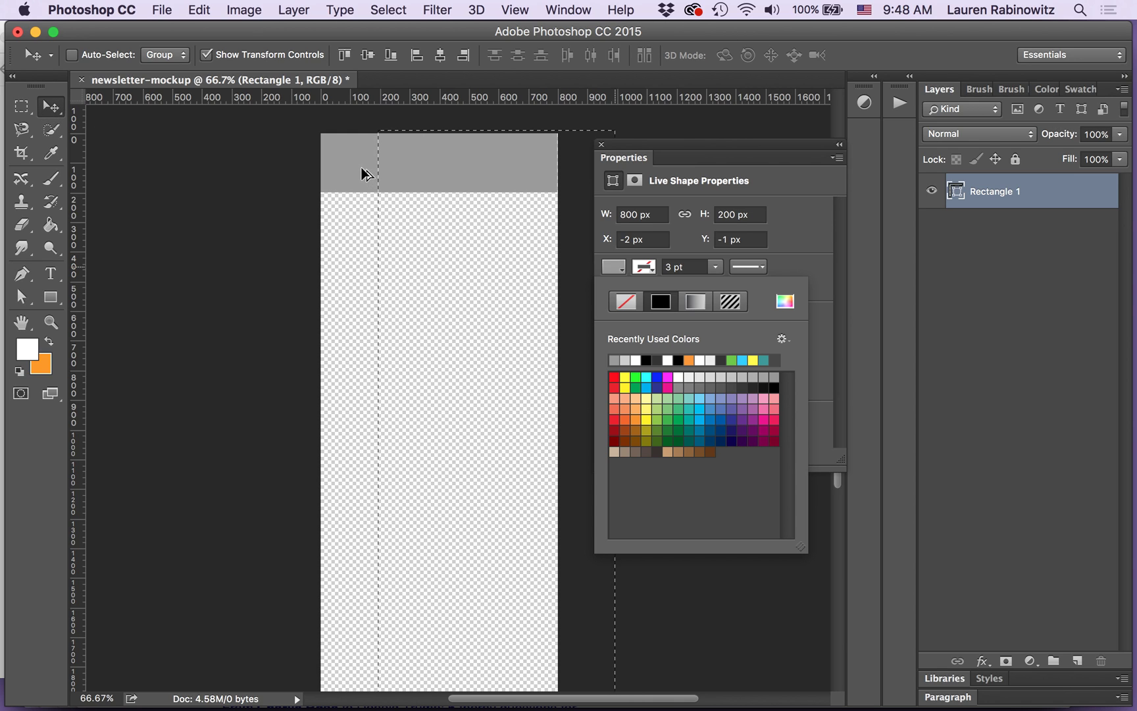
left_click_drag(361, 166, 361, 243)
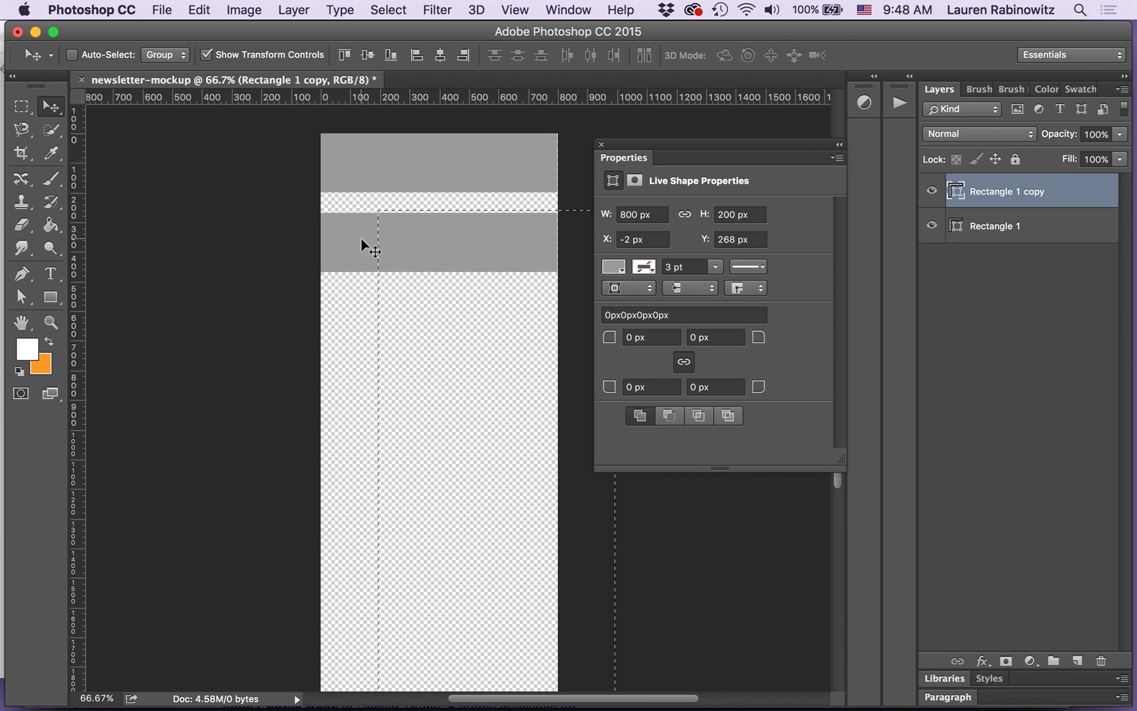
Step: Give the Rectangle 1 copy band a white fill and select its height value
left_click(614, 266)
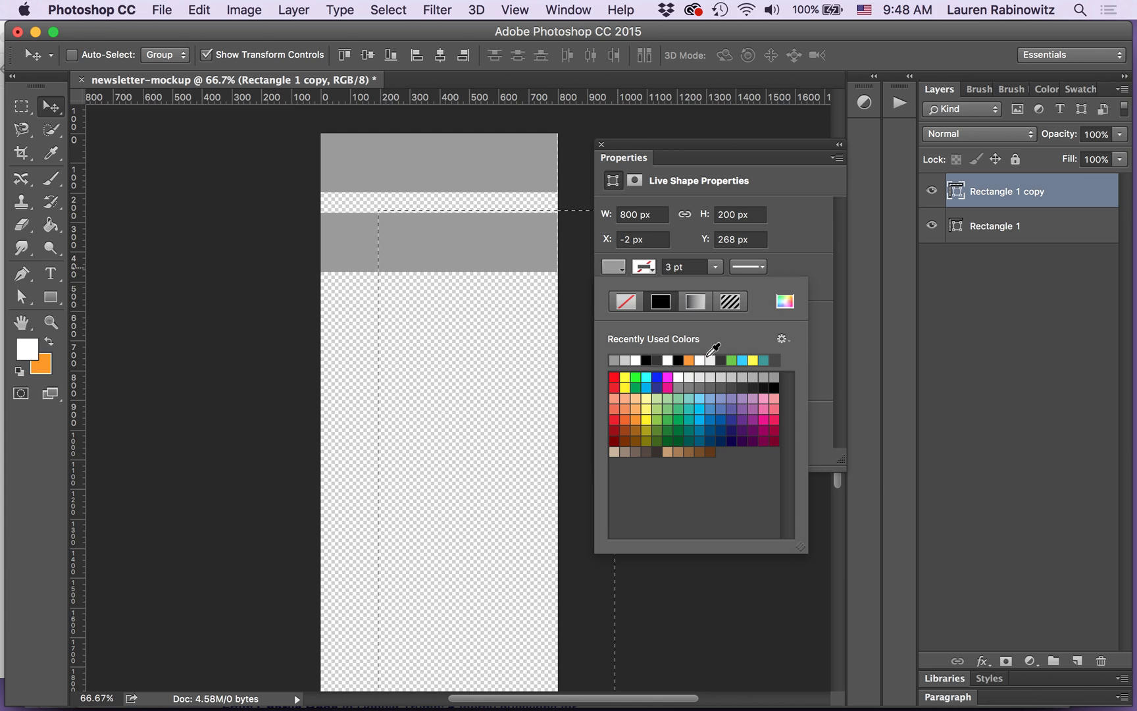
left_click(678, 377)
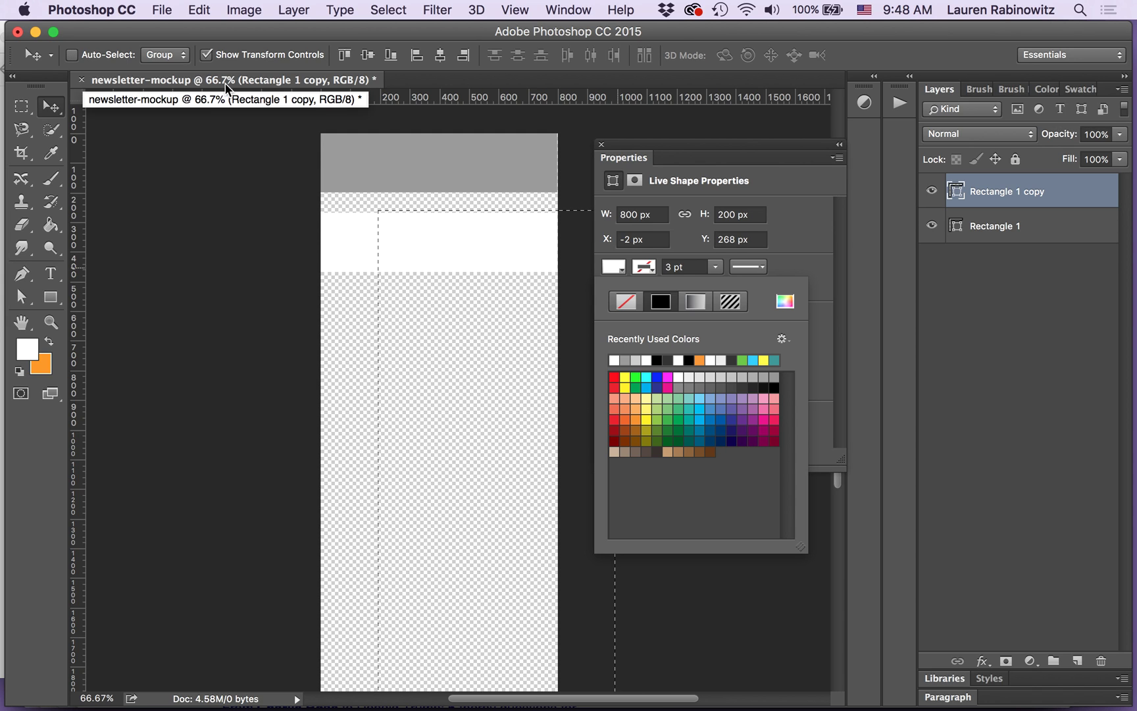
left_click(203, 10)
left_click(201, 10)
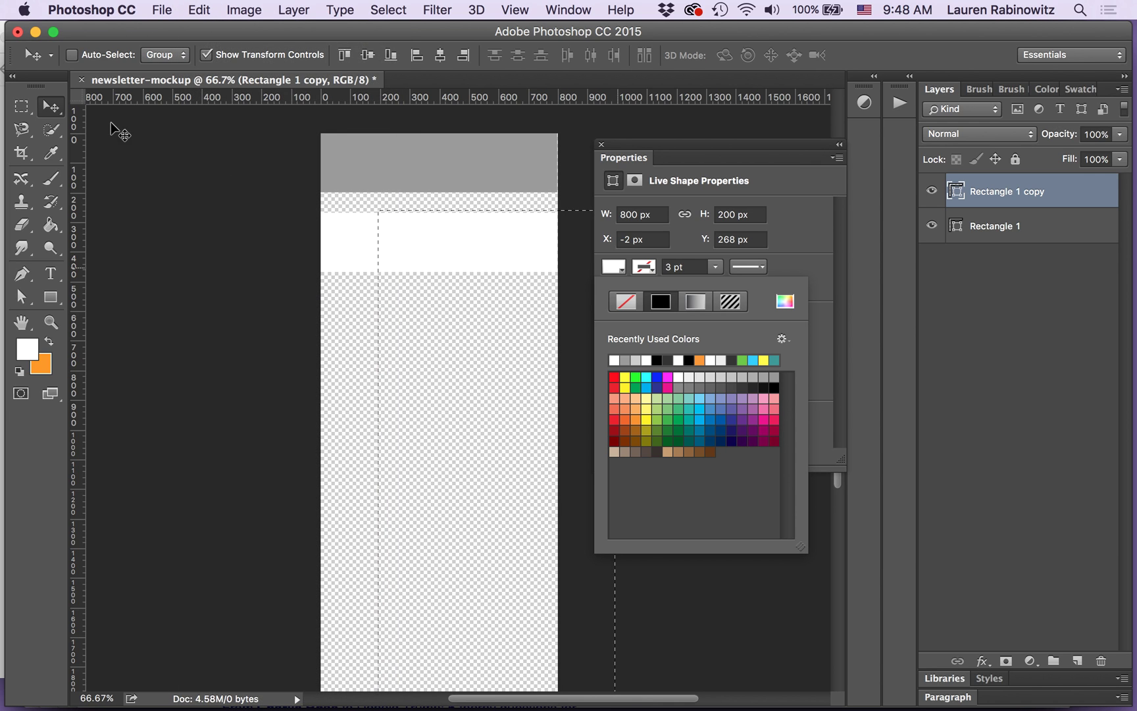
left_click(44, 107)
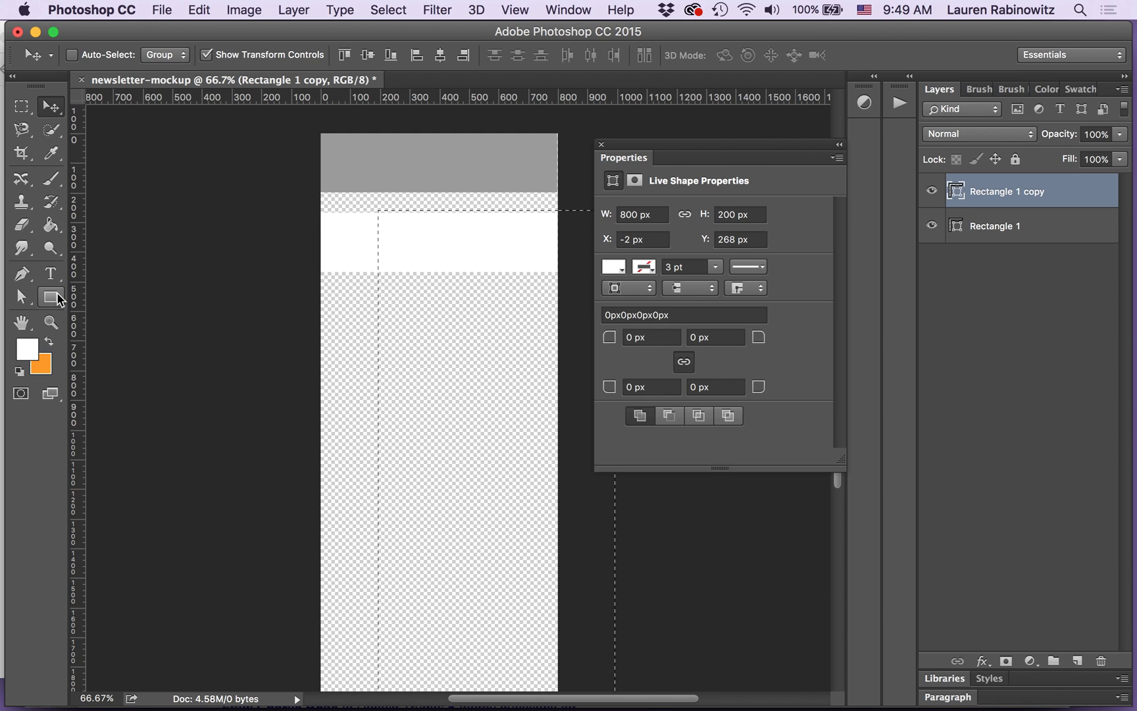
double_click(957, 191)
left_click(746, 171)
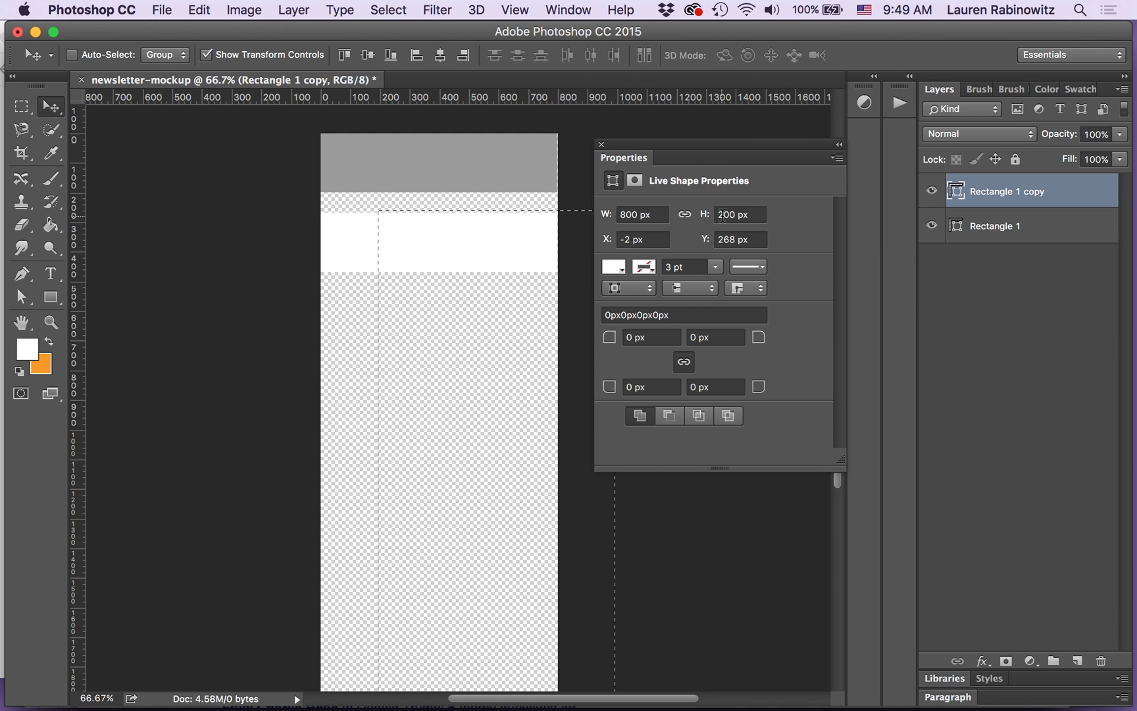
left_click_drag(722, 214, 709, 214)
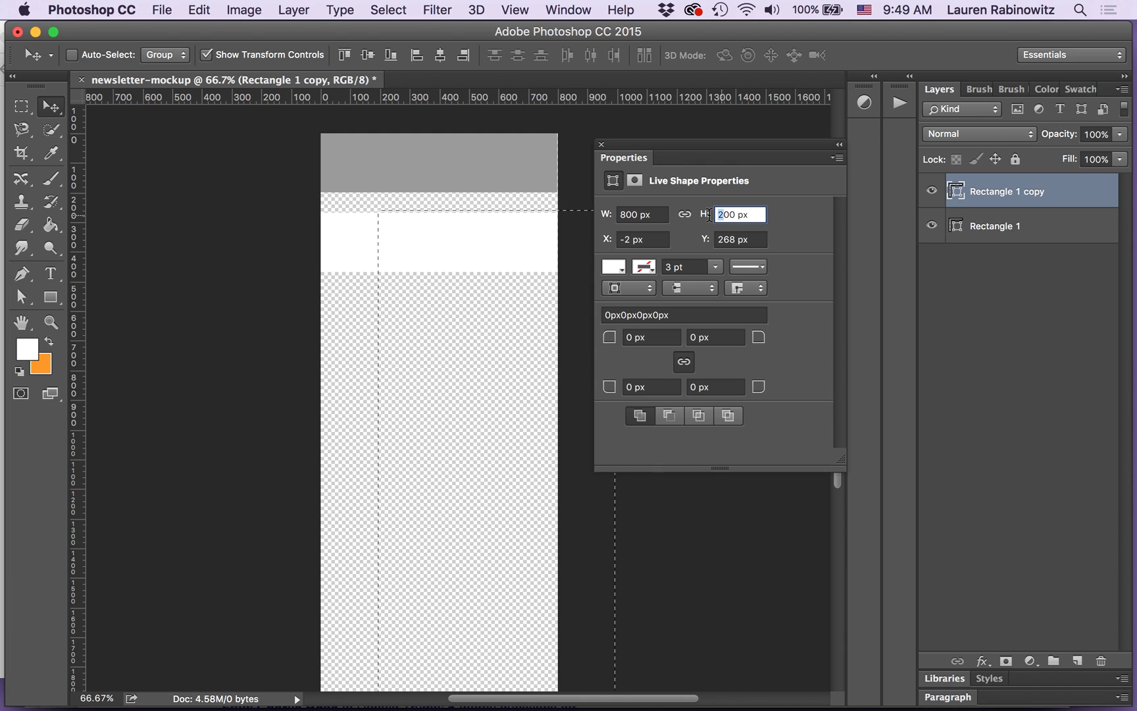
Step: Set the white band's height to 500 px
type("500")
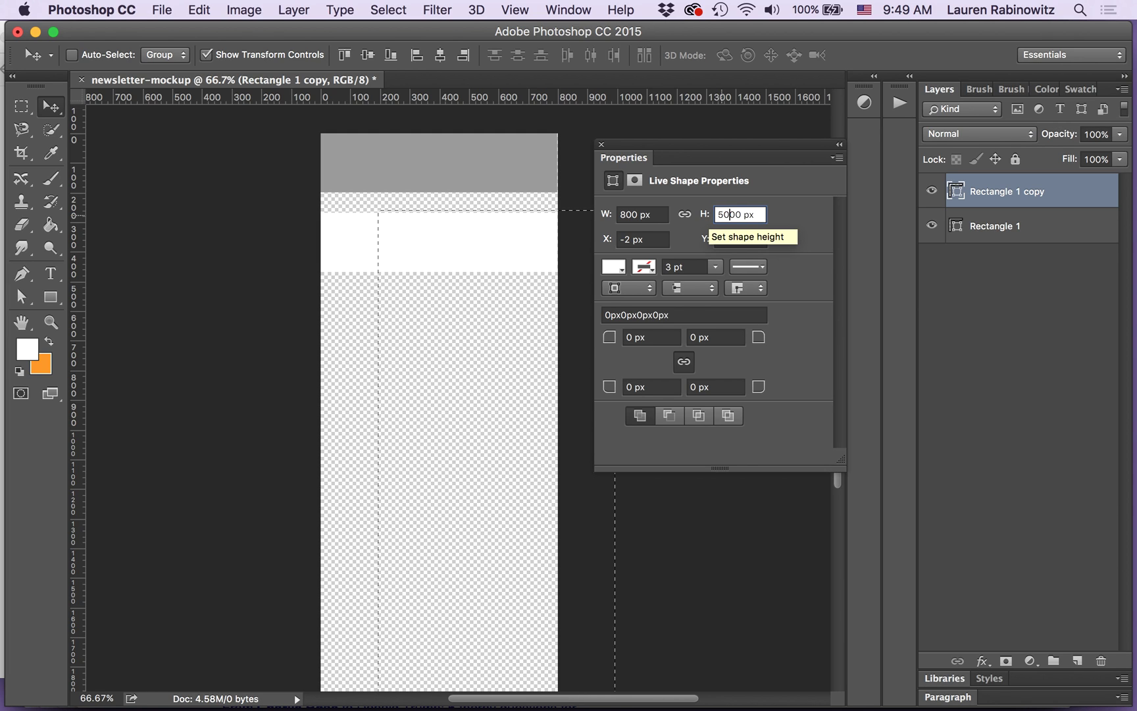
key("BackSpace")
key("BackSpace")
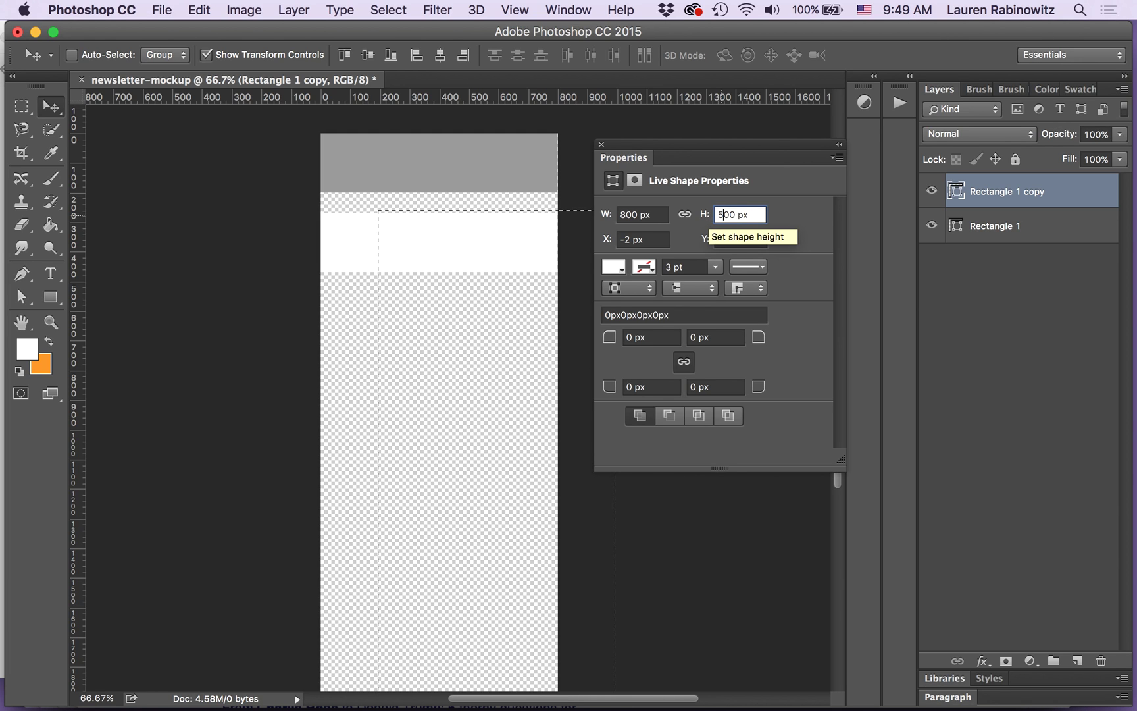
key("Return")
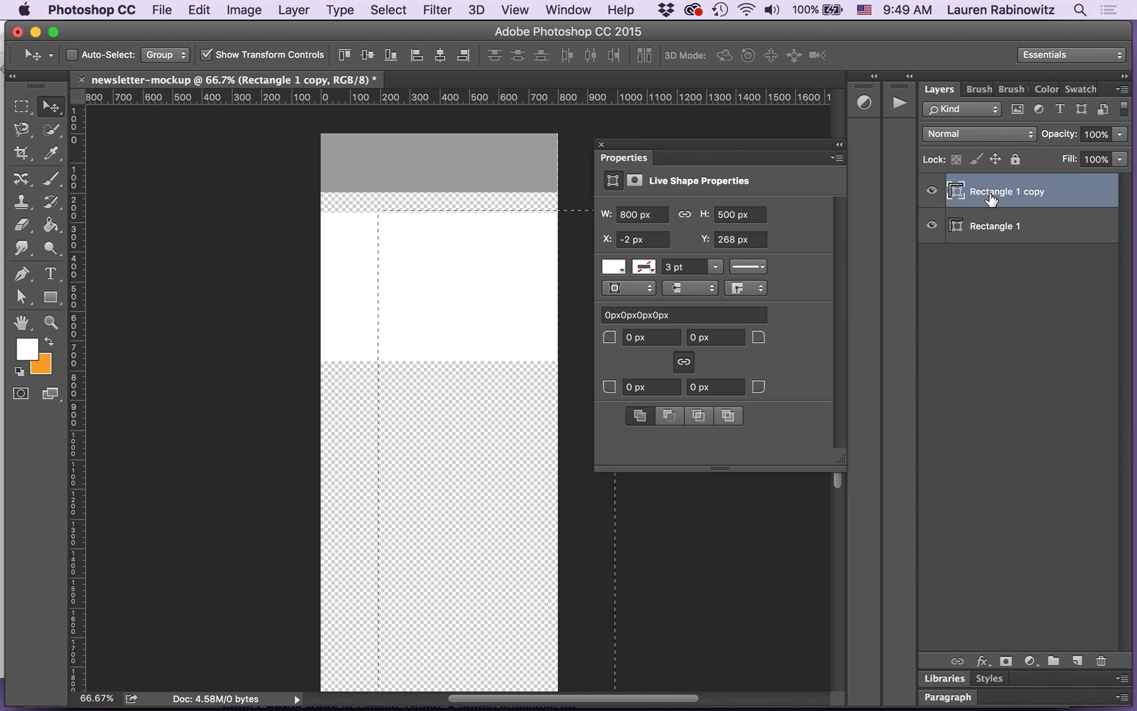
Step: Rename the two layers to 'header' and 'feature 1'
double_click(989, 226)
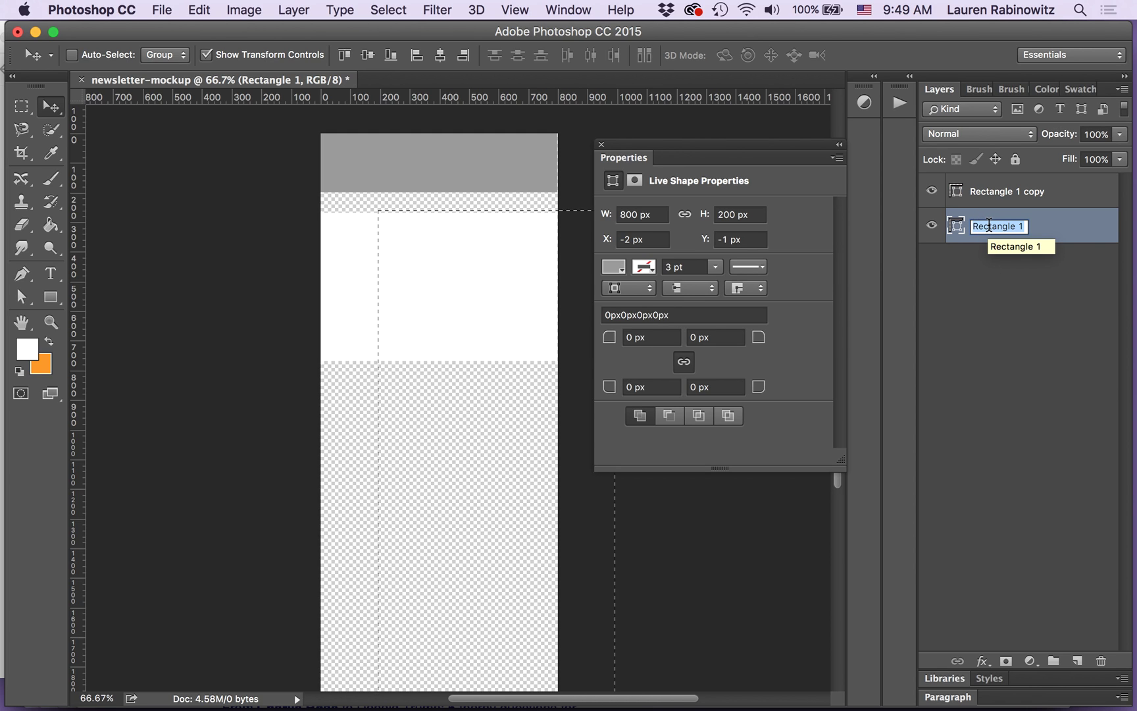
type("header")
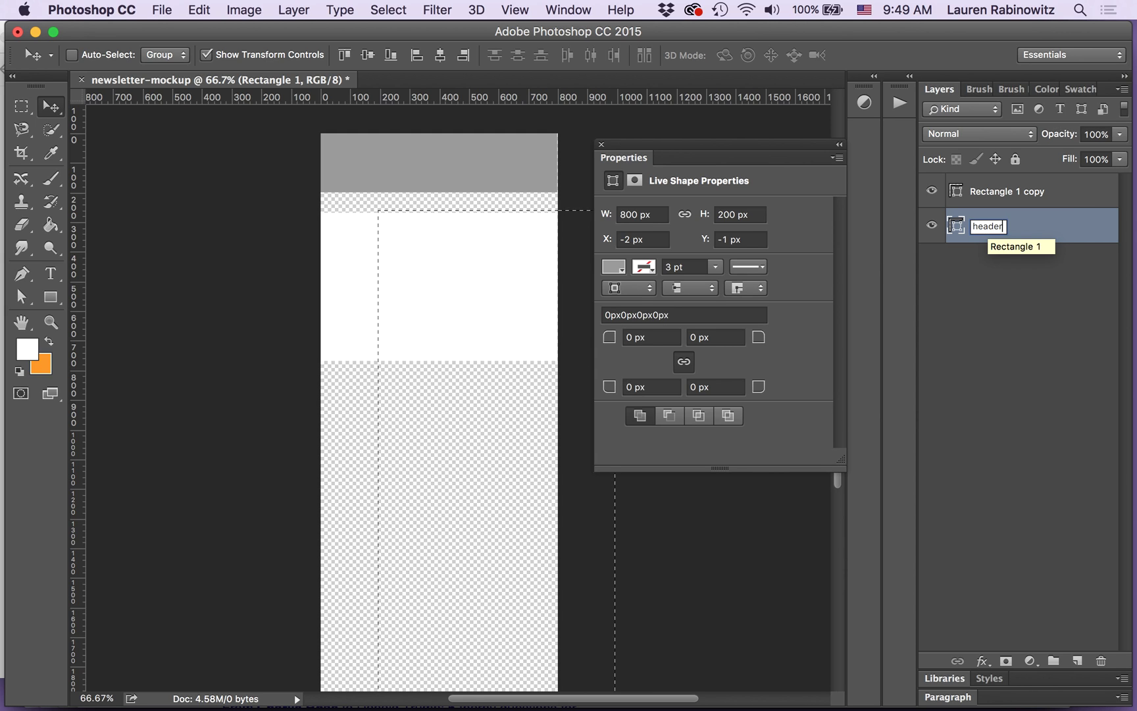
key("Return")
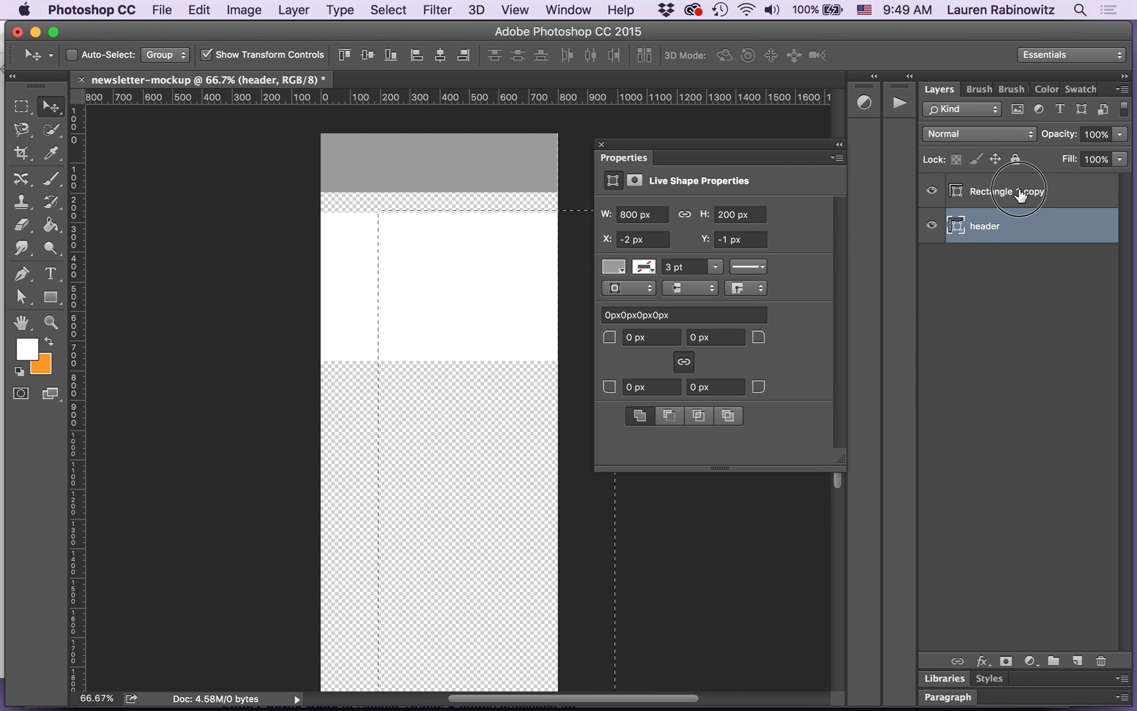
double_click(1019, 193)
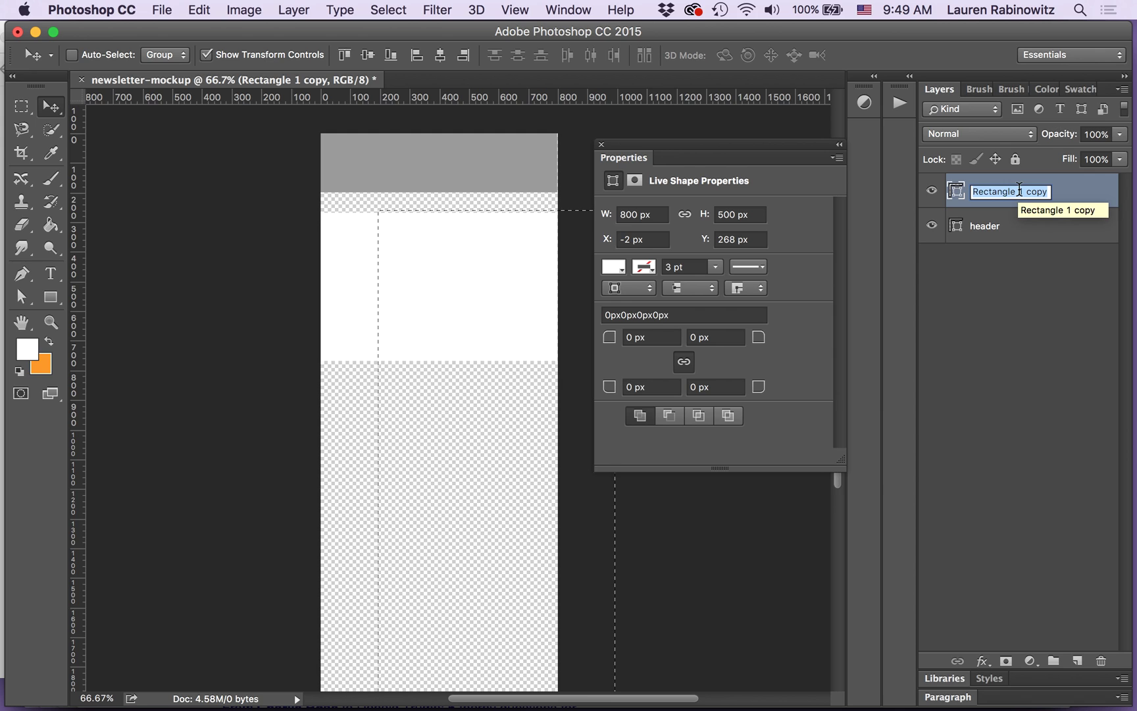
type("feat")
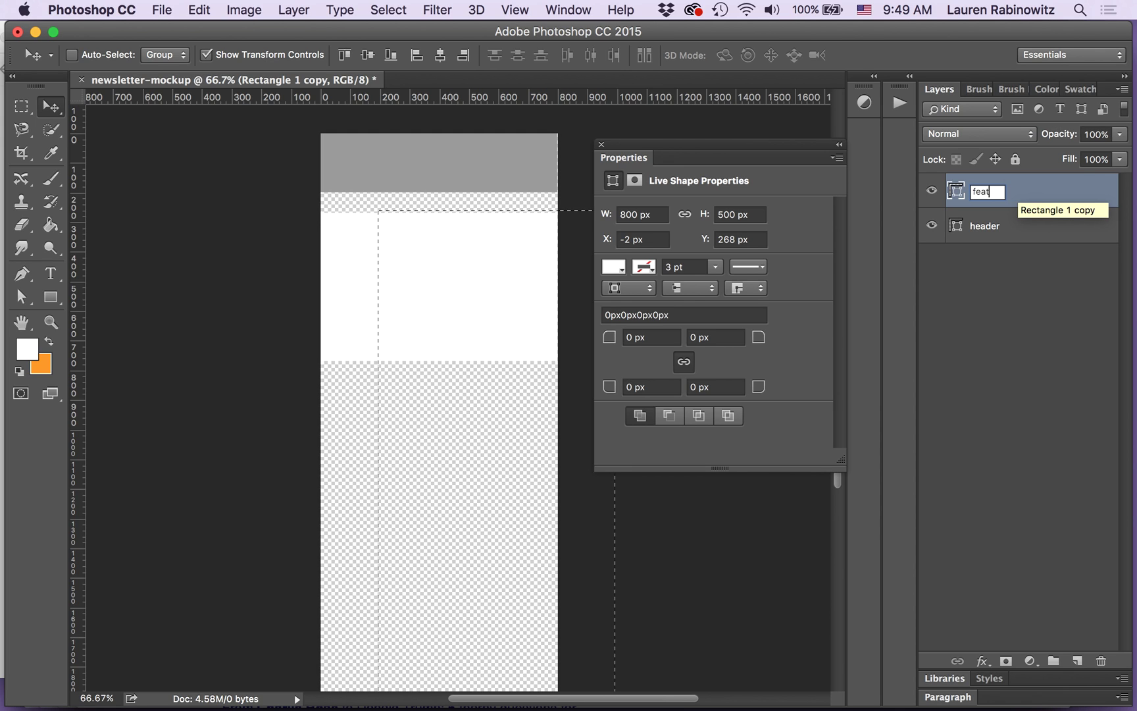
type("ure 1")
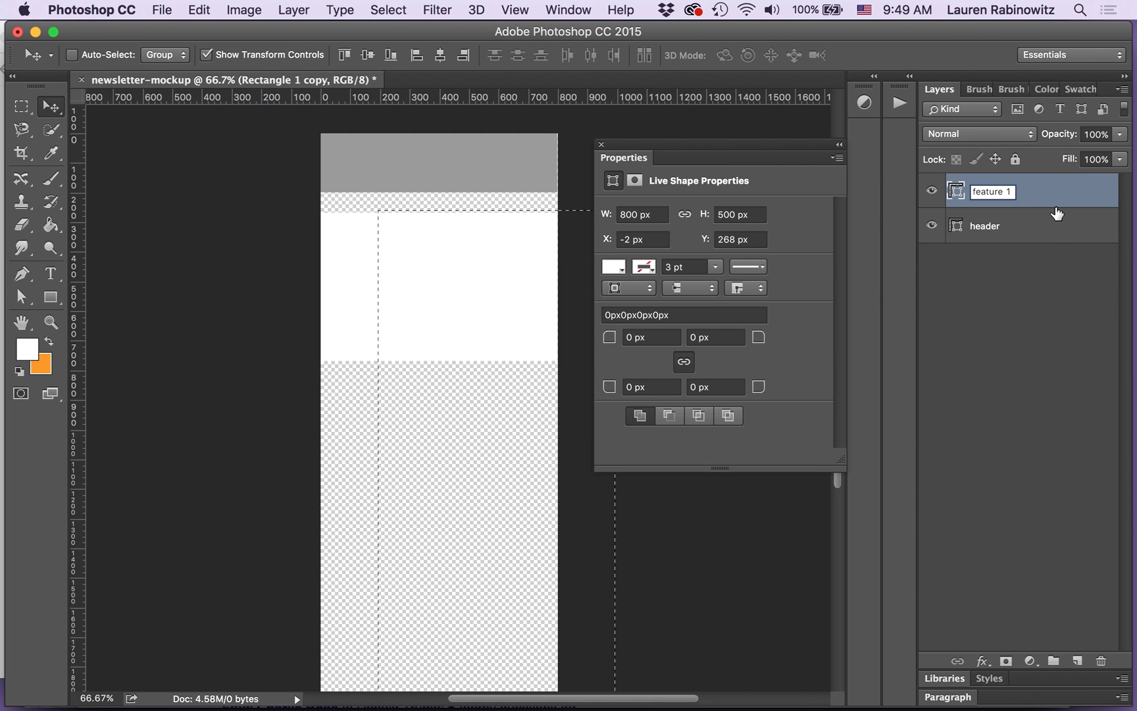
key("Return")
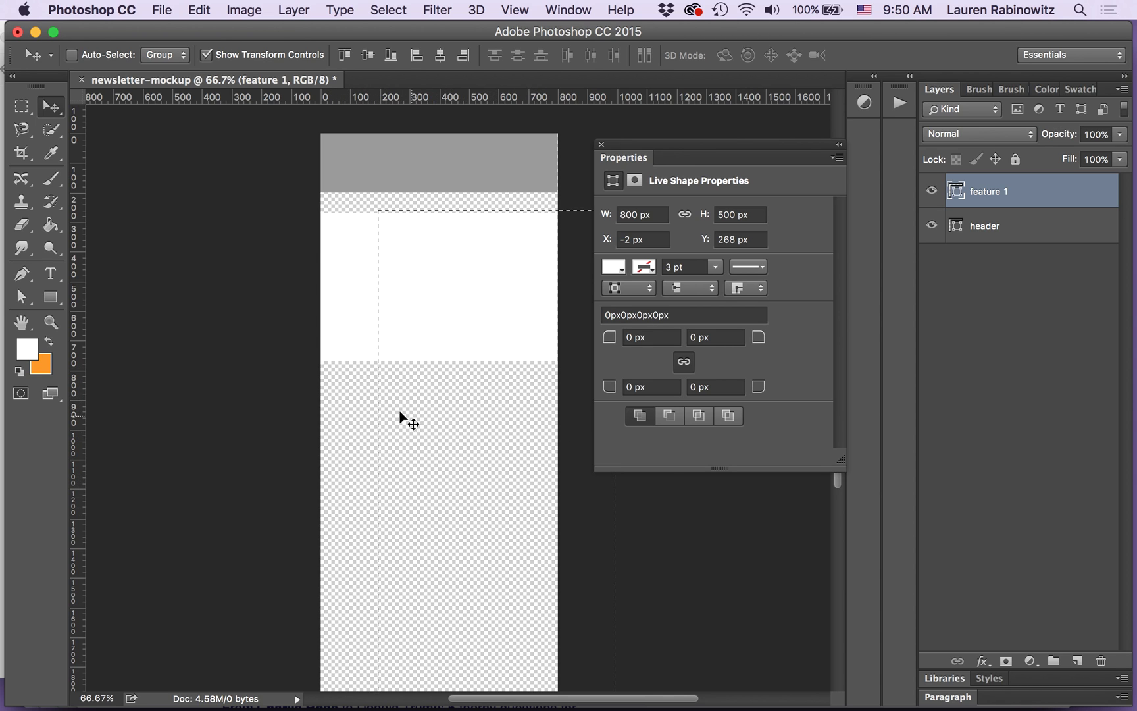
Step: Move feature 1 up against the header and duplicate it directly below
left_click(362, 310)
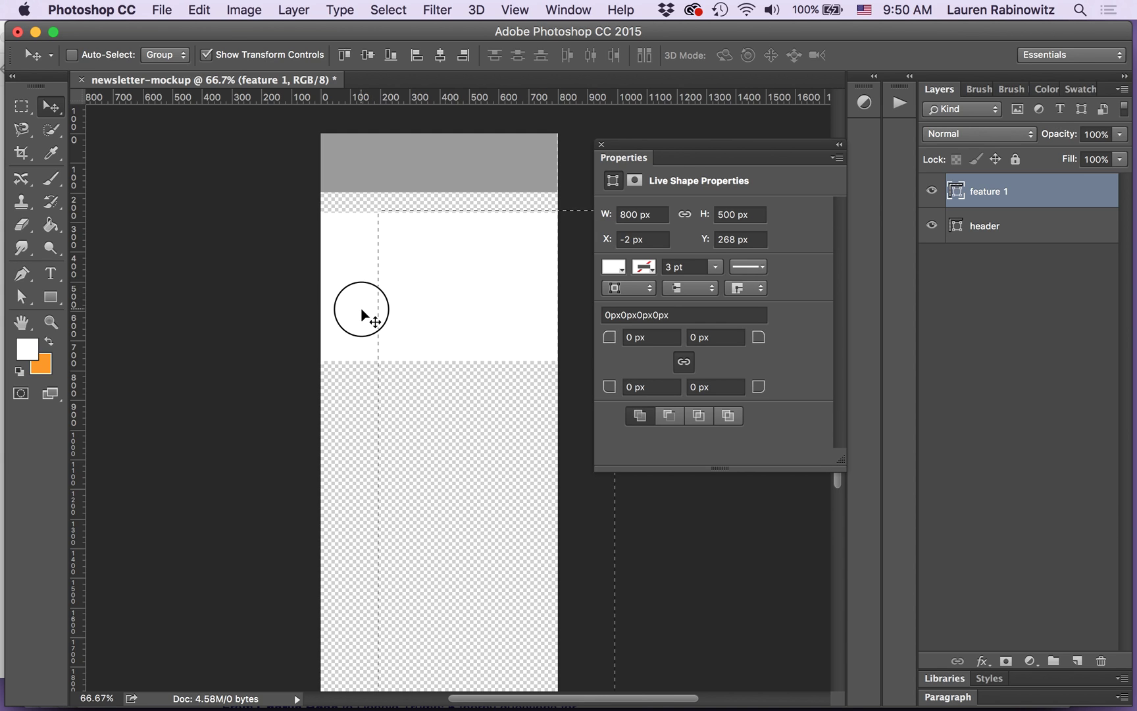
left_click_drag(361, 309, 361, 288)
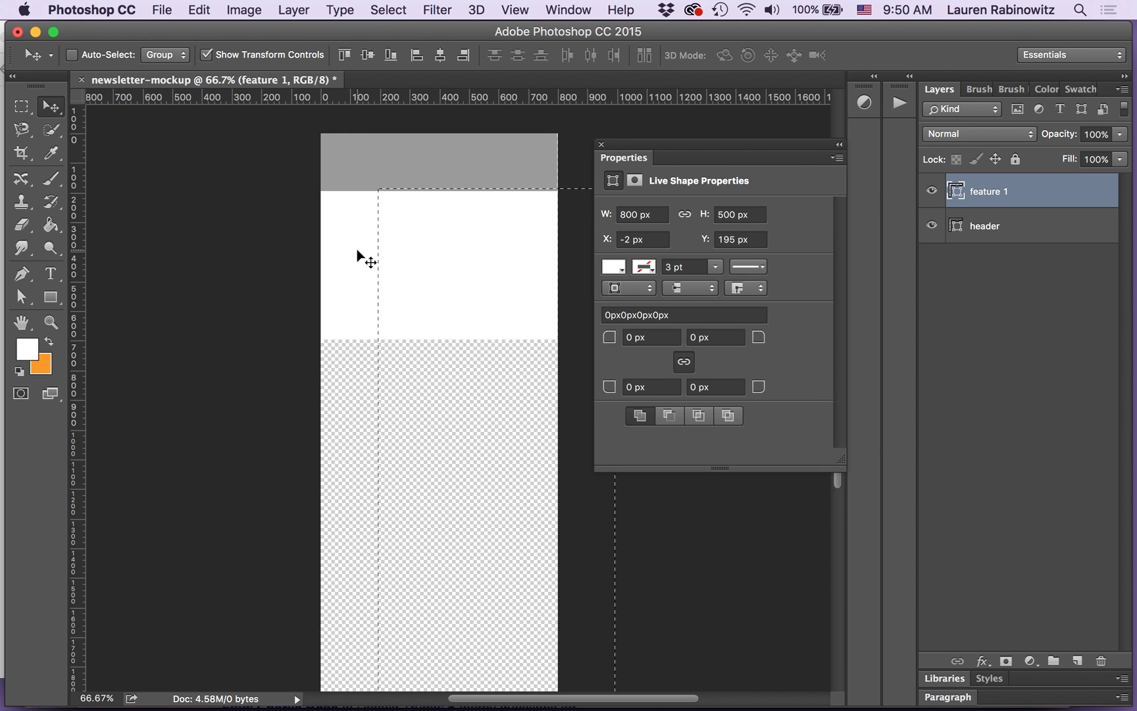
left_click_drag(356, 249, 357, 396)
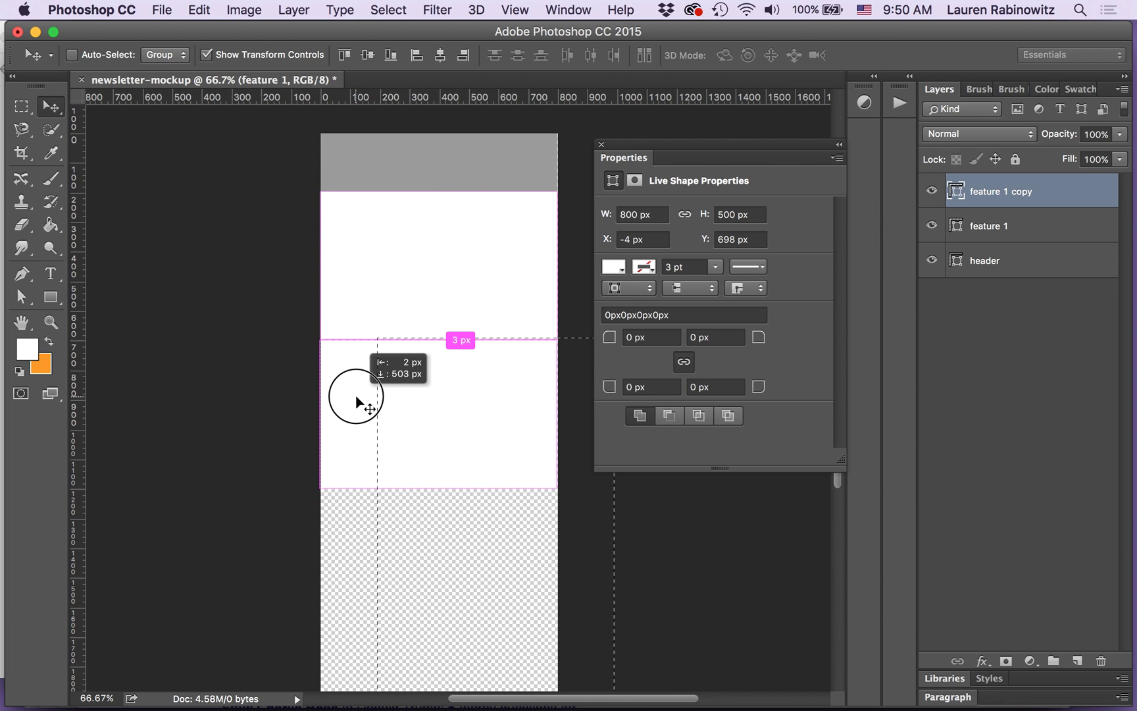
left_click_drag(356, 396, 357, 397)
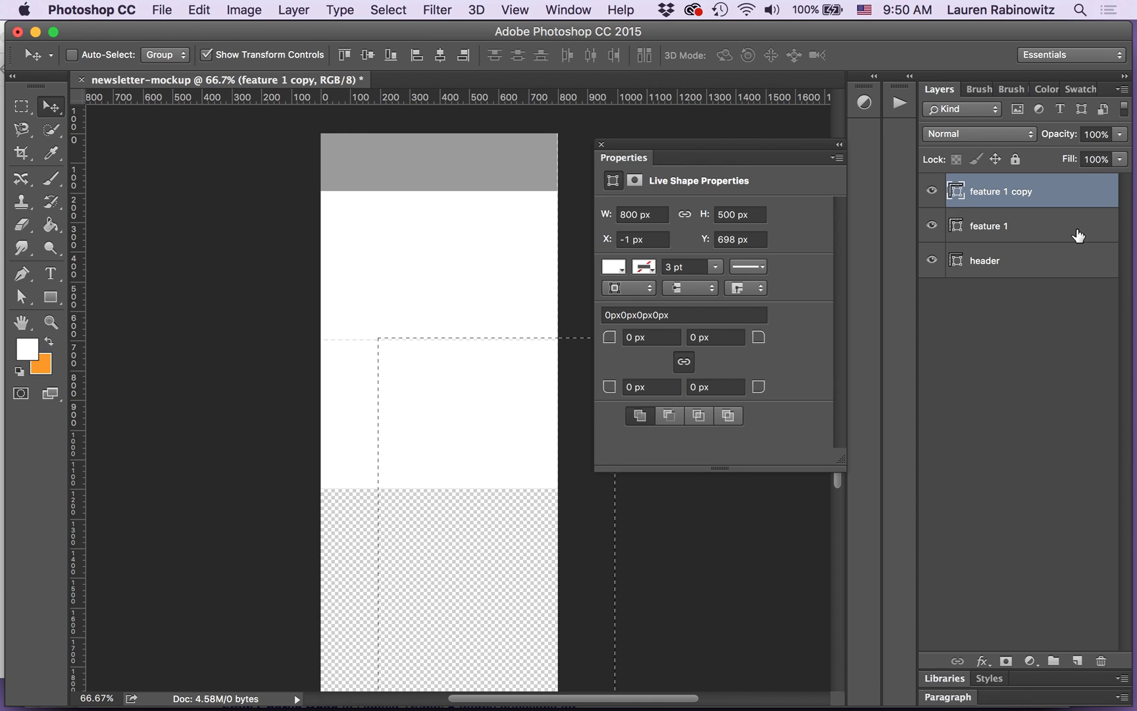
Step: Rename the copy layer to 'feature 2'
double_click(1007, 191)
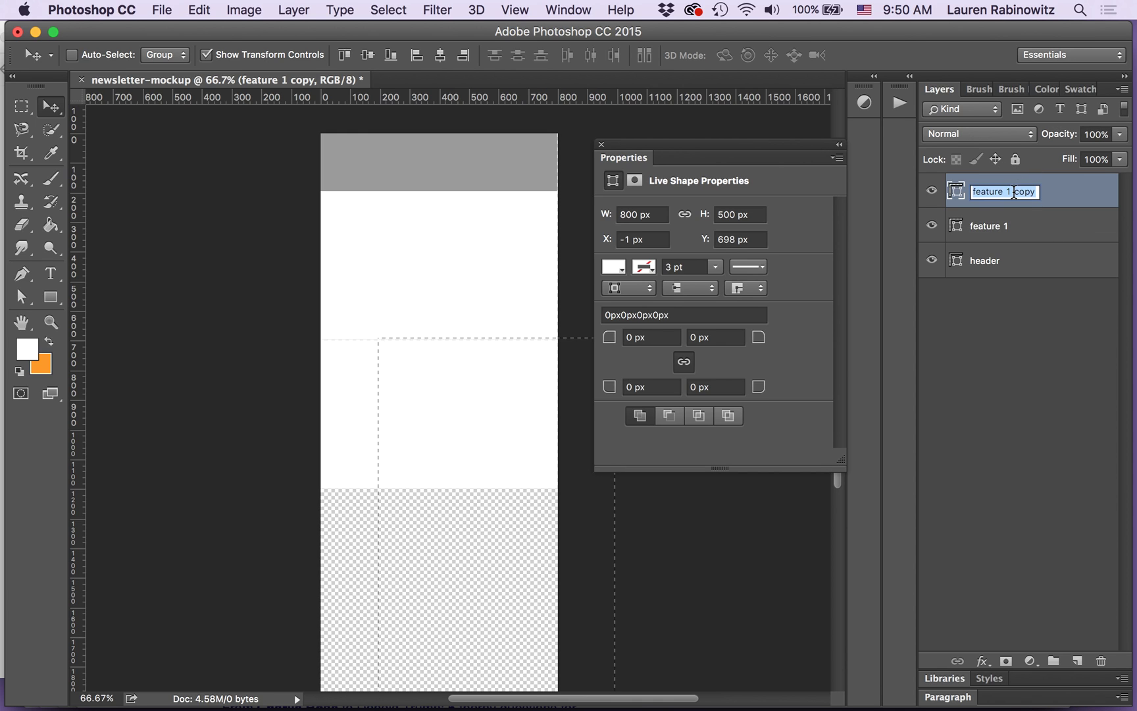
left_click_drag(1007, 191, 1078, 190)
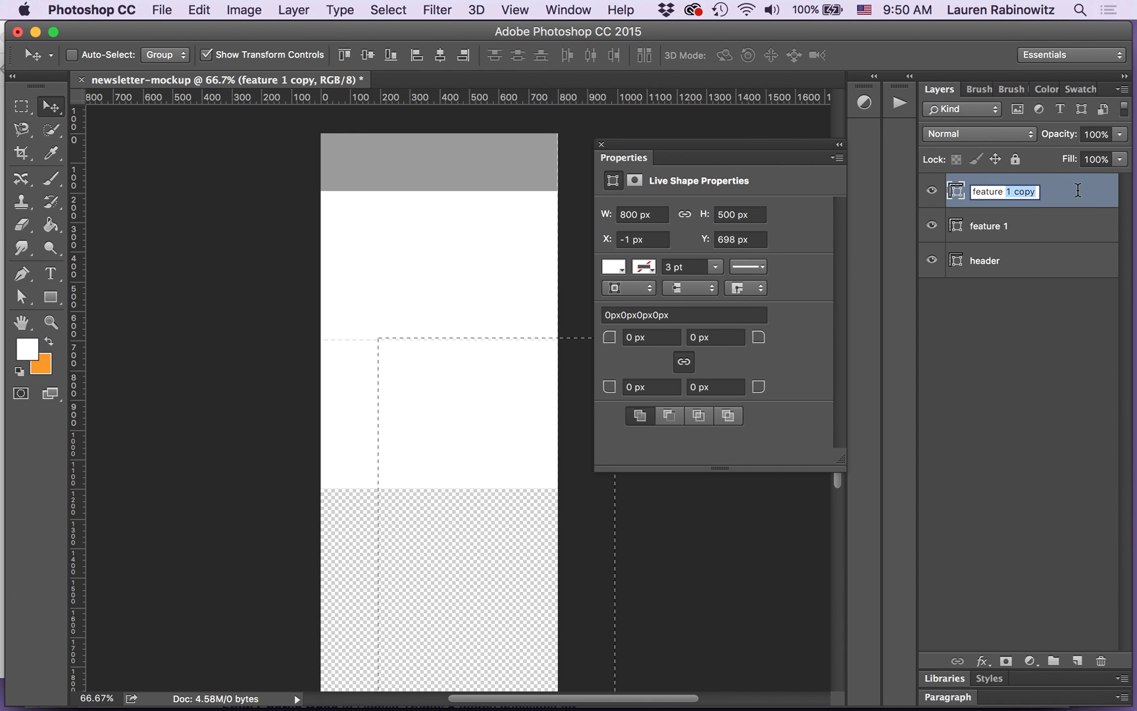
type("2")
key("Return")
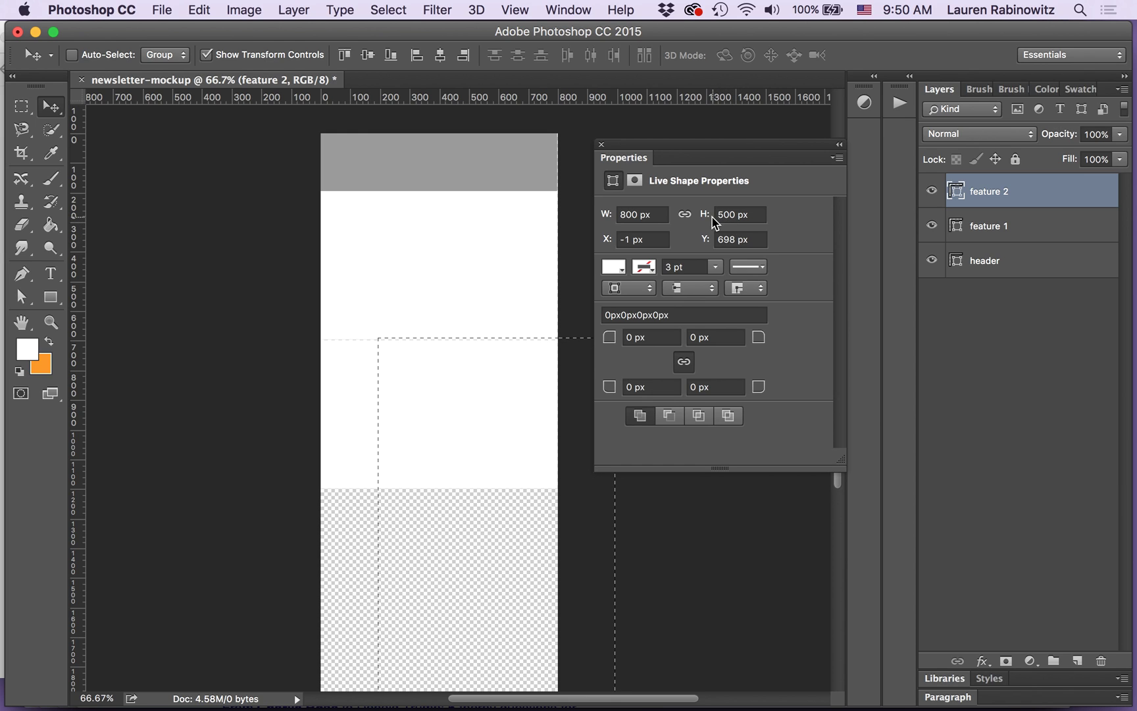
Step: Make feature 2 400 px wide with a light gray fill
left_click(623, 215)
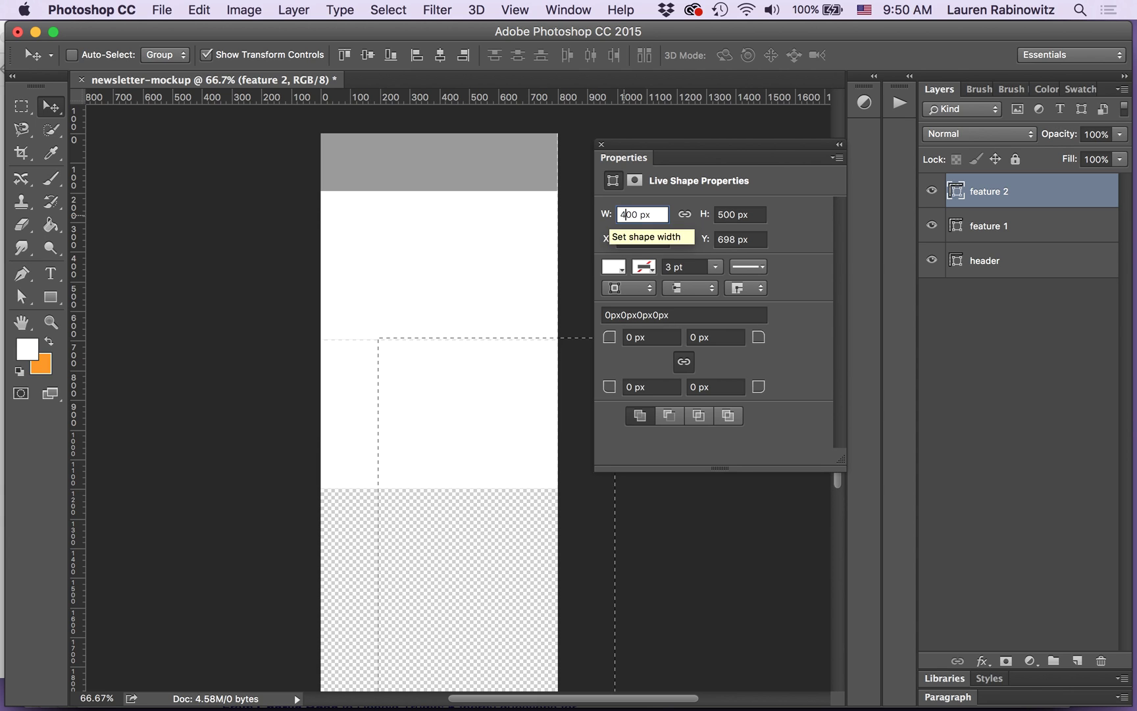
key("Return")
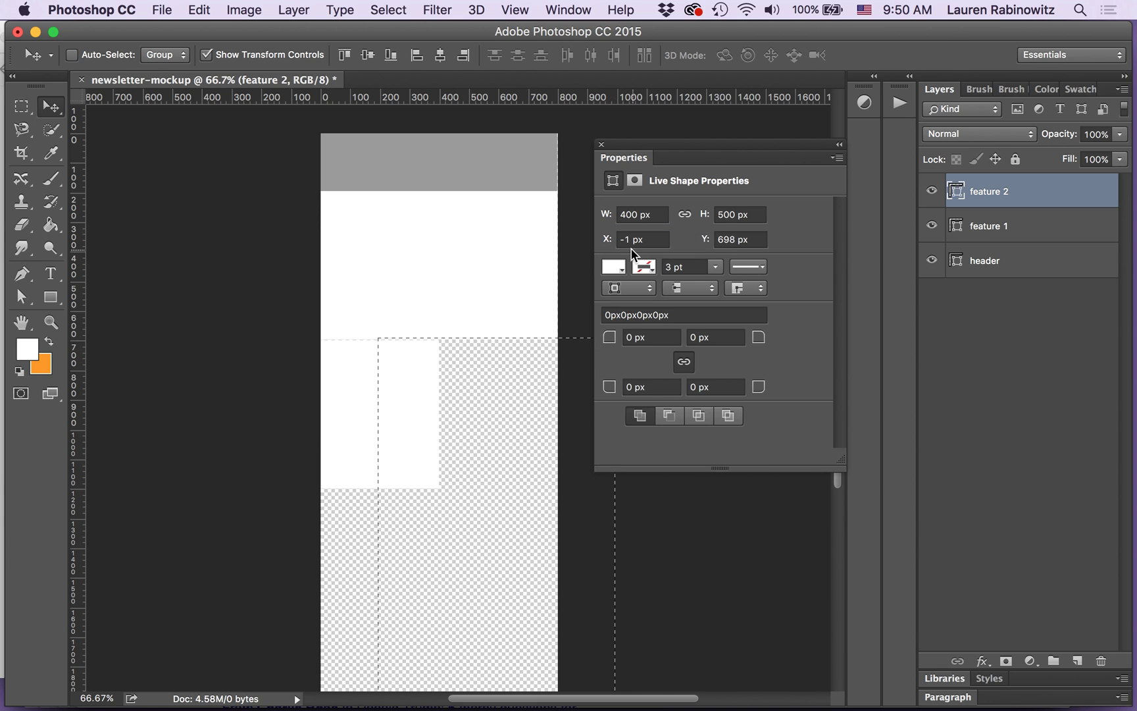
left_click(620, 268)
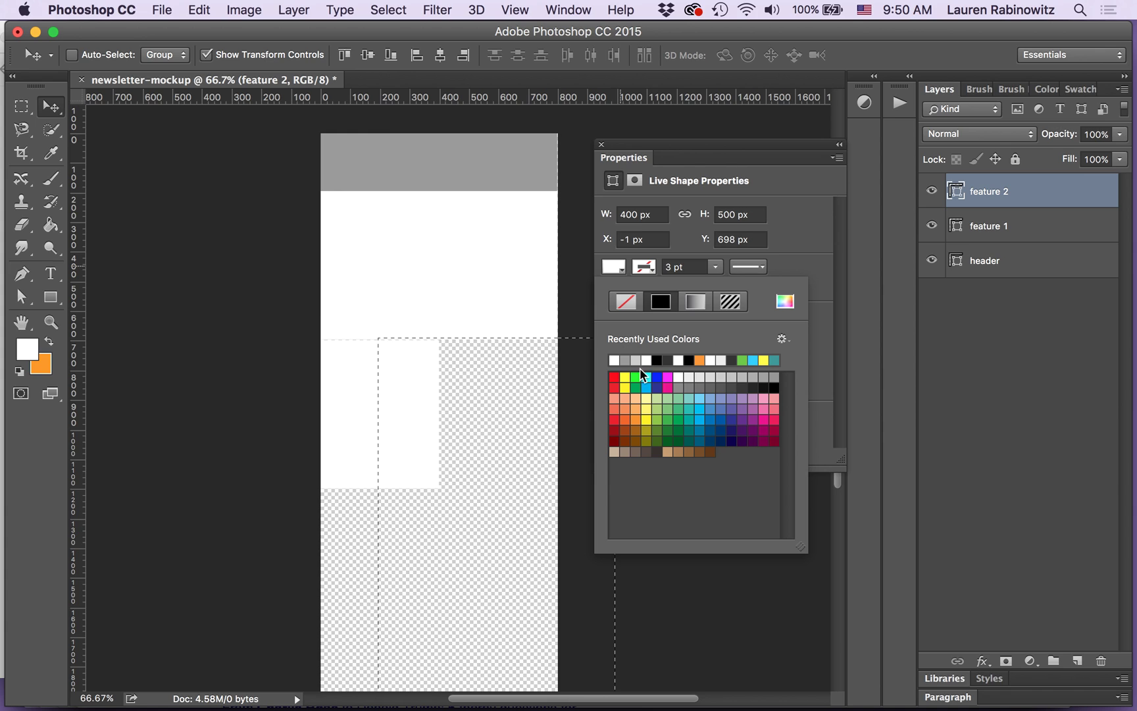
left_click(689, 378)
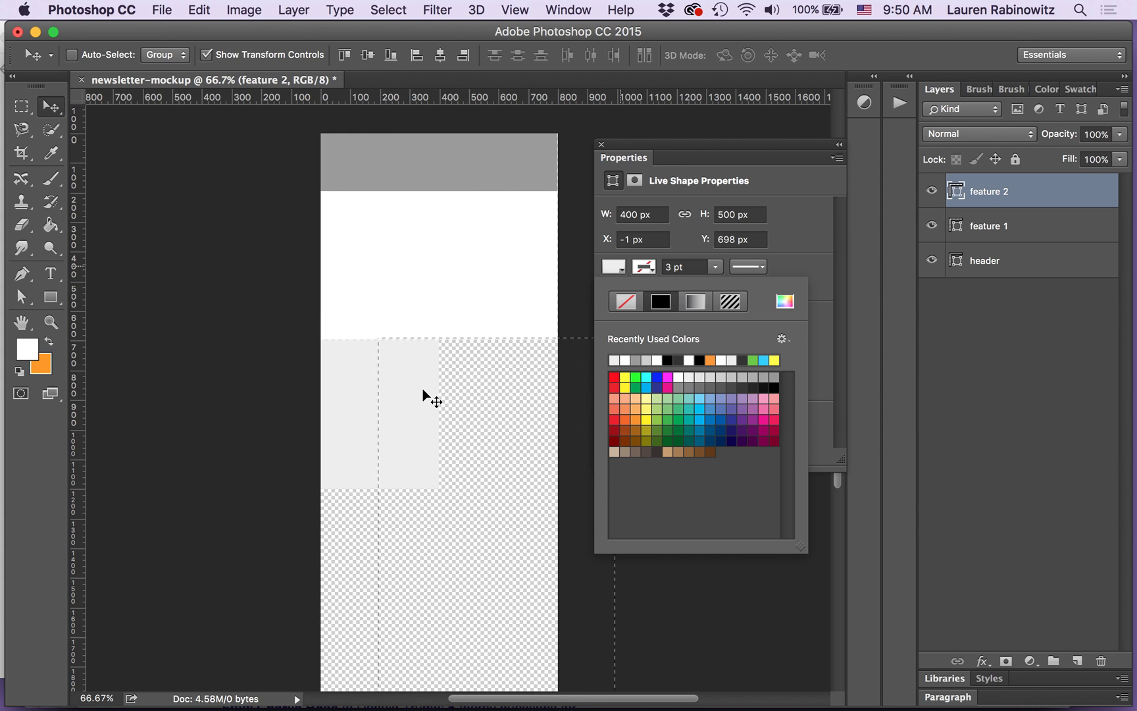
Step: Duplicate feature 2 into the right half and name the copy 'feature 3'
left_click_drag(427, 395, 541, 395)
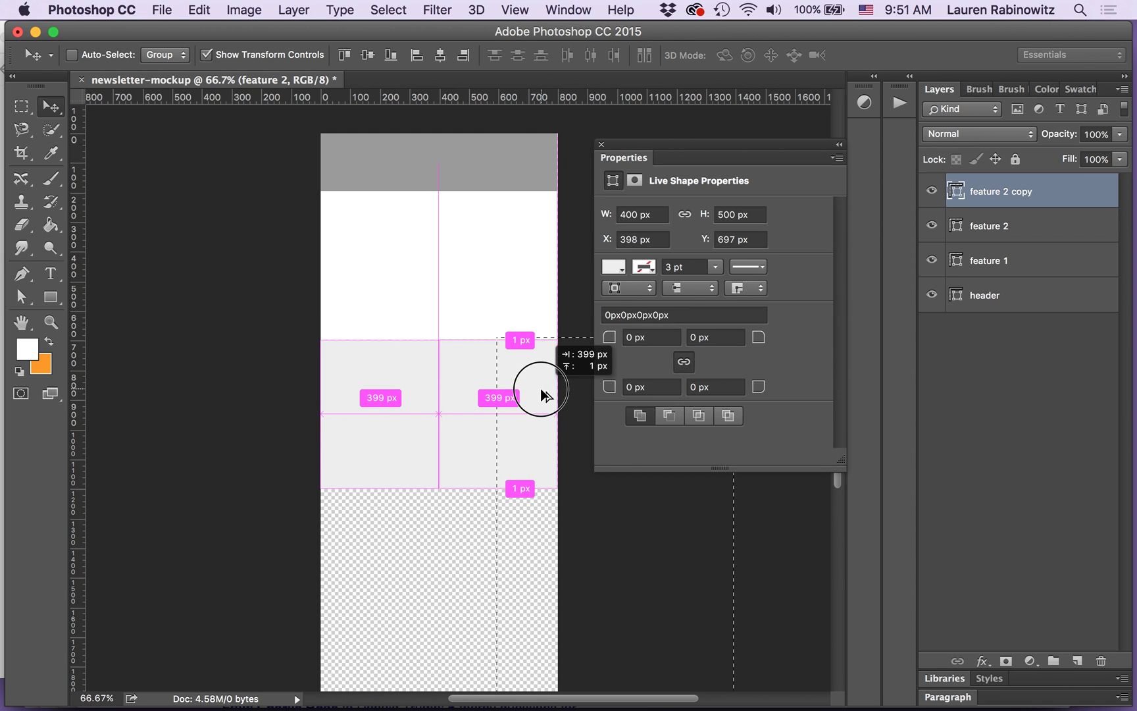
left_click_drag(540, 395, 540, 394)
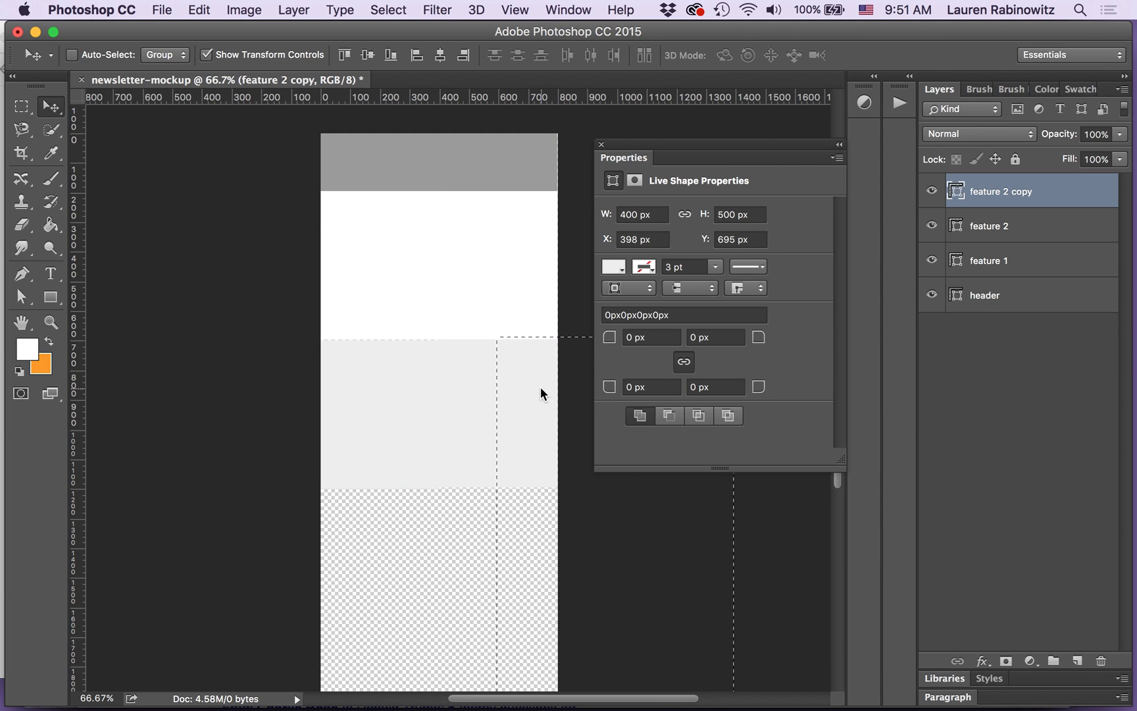
double_click(1005, 192)
left_click(1007, 191)
left_click_drag(1007, 192, 1058, 190)
type("3")
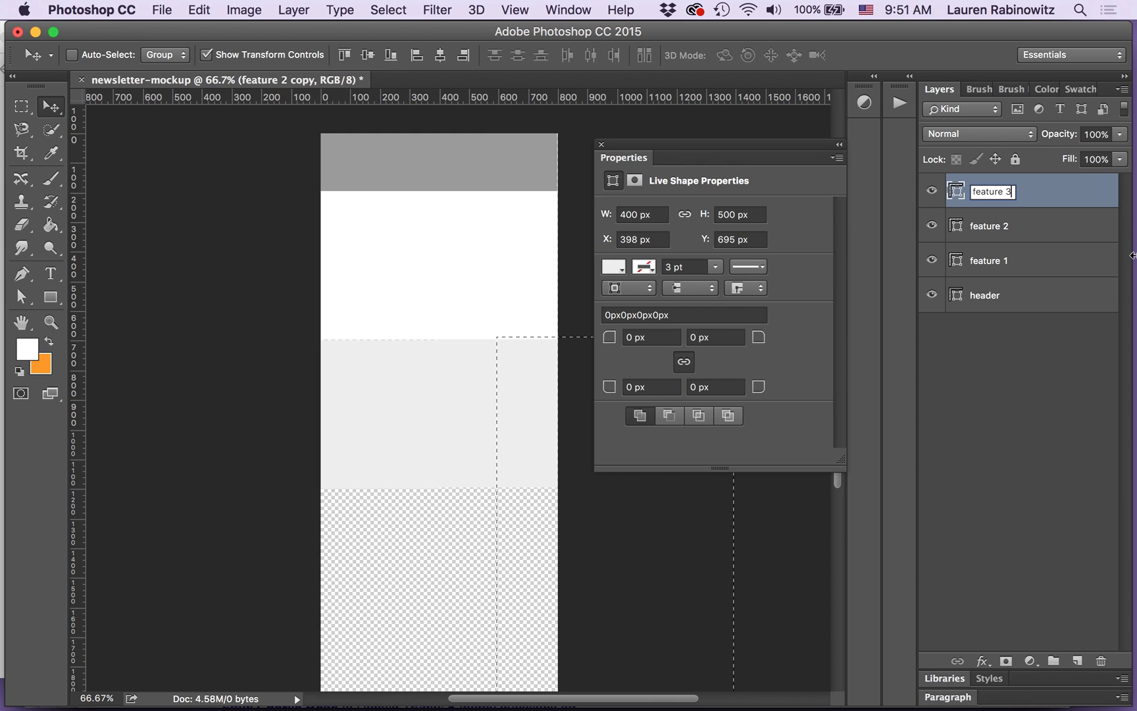
key("Return")
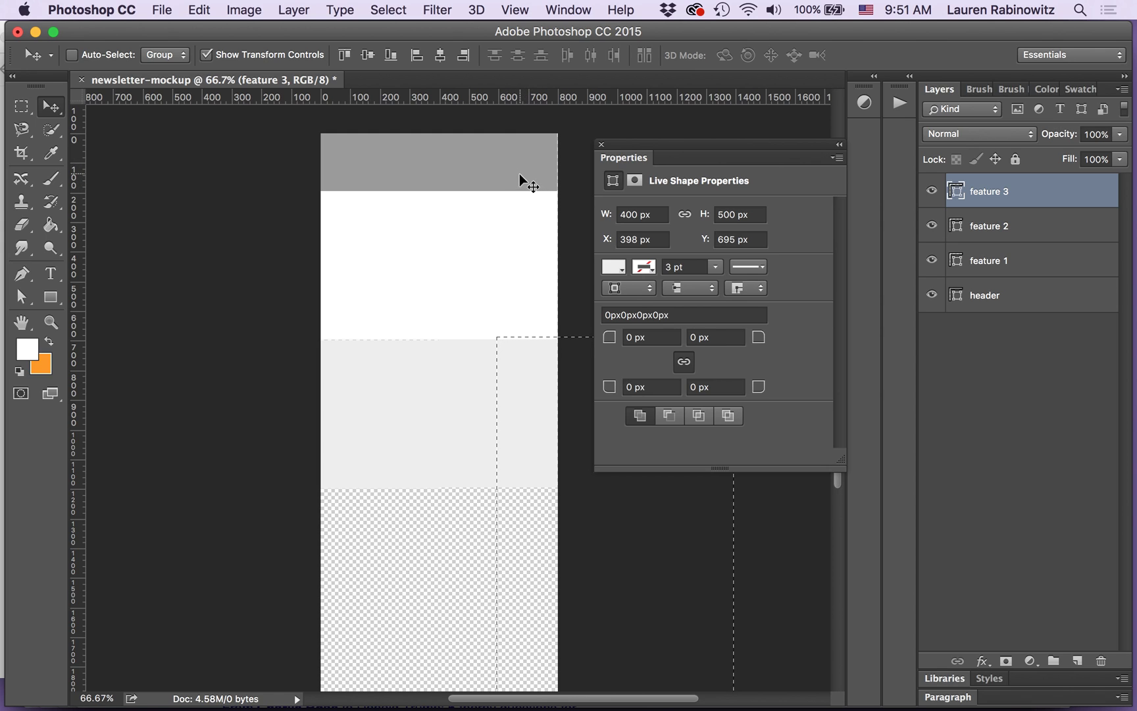
Step: Duplicate the header down below the feature blocks
left_click(1021, 302)
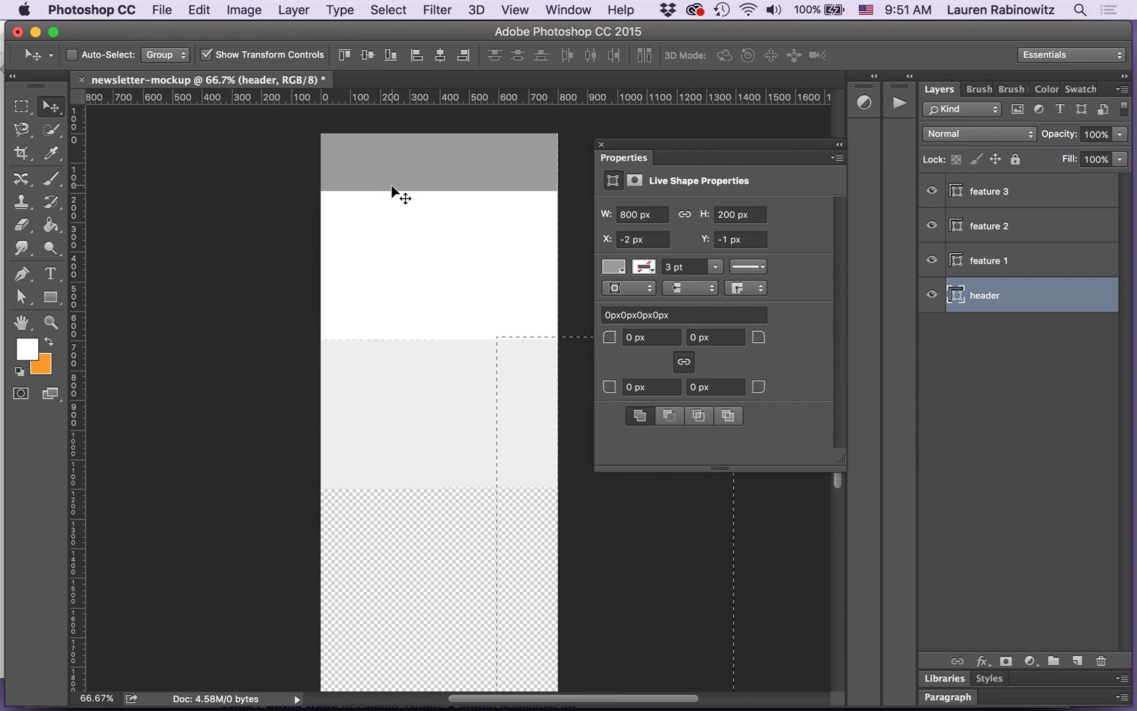
left_click_drag(450, 251, 450, 517)
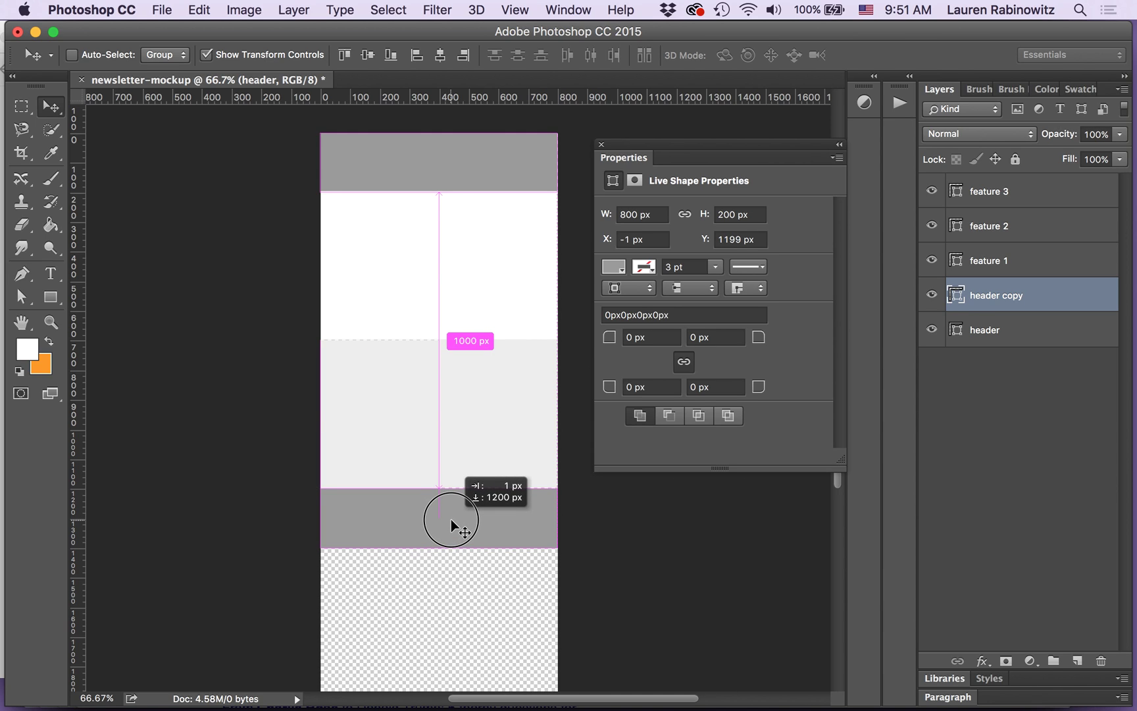
left_click_drag(450, 518, 451, 519)
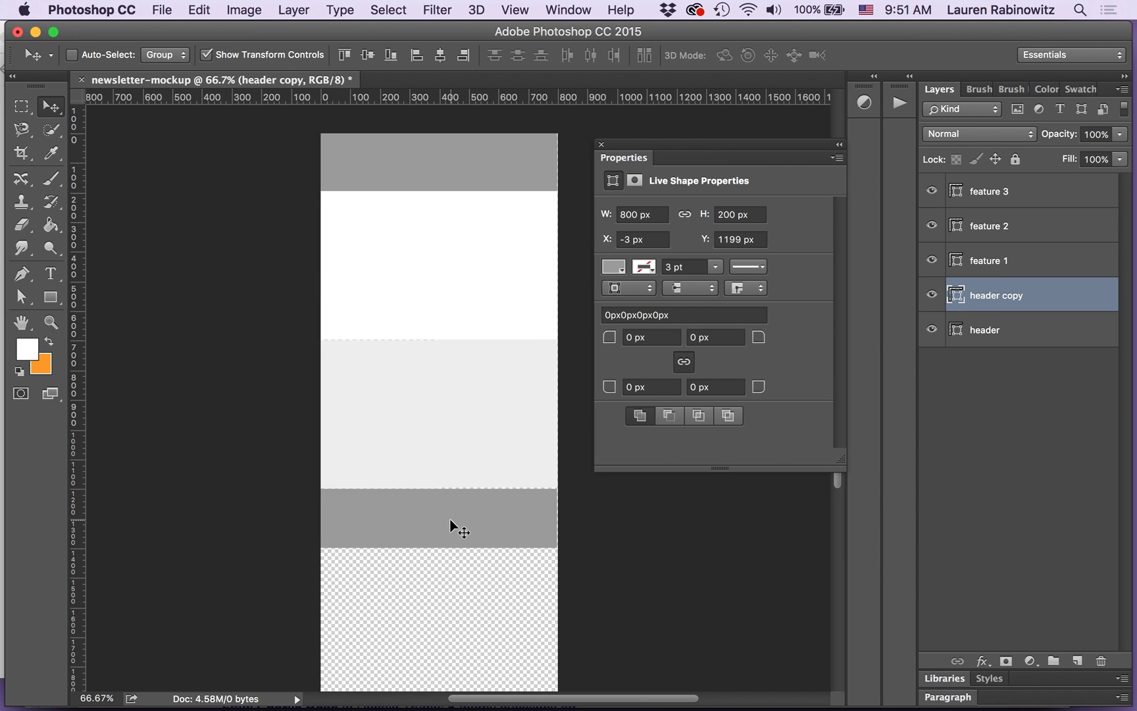
left_click_drag(450, 520, 450, 518)
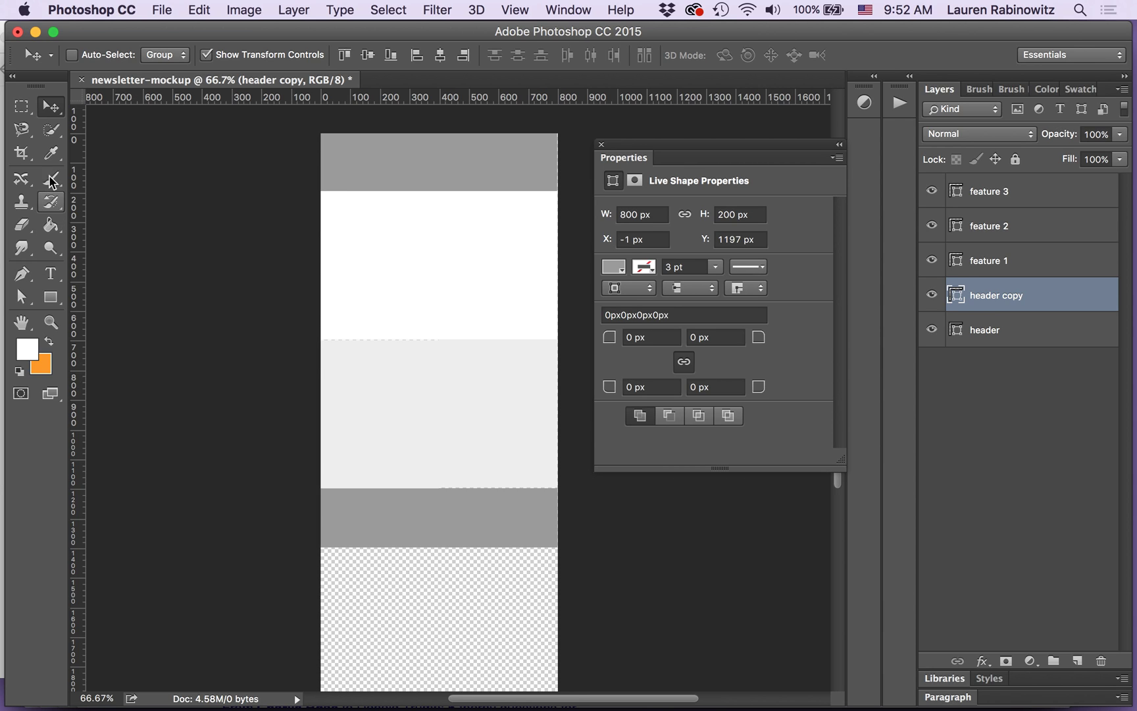
Step: Rename the header copy layer to 'footer'
left_click(22, 153)
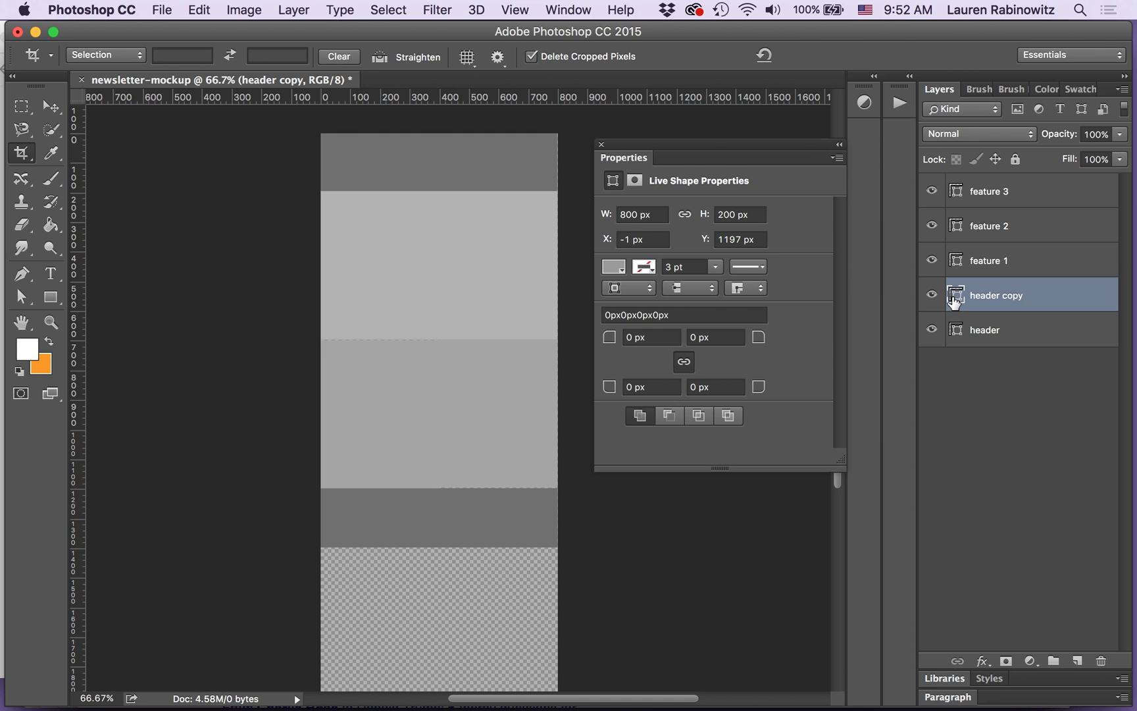
double_click(1006, 299)
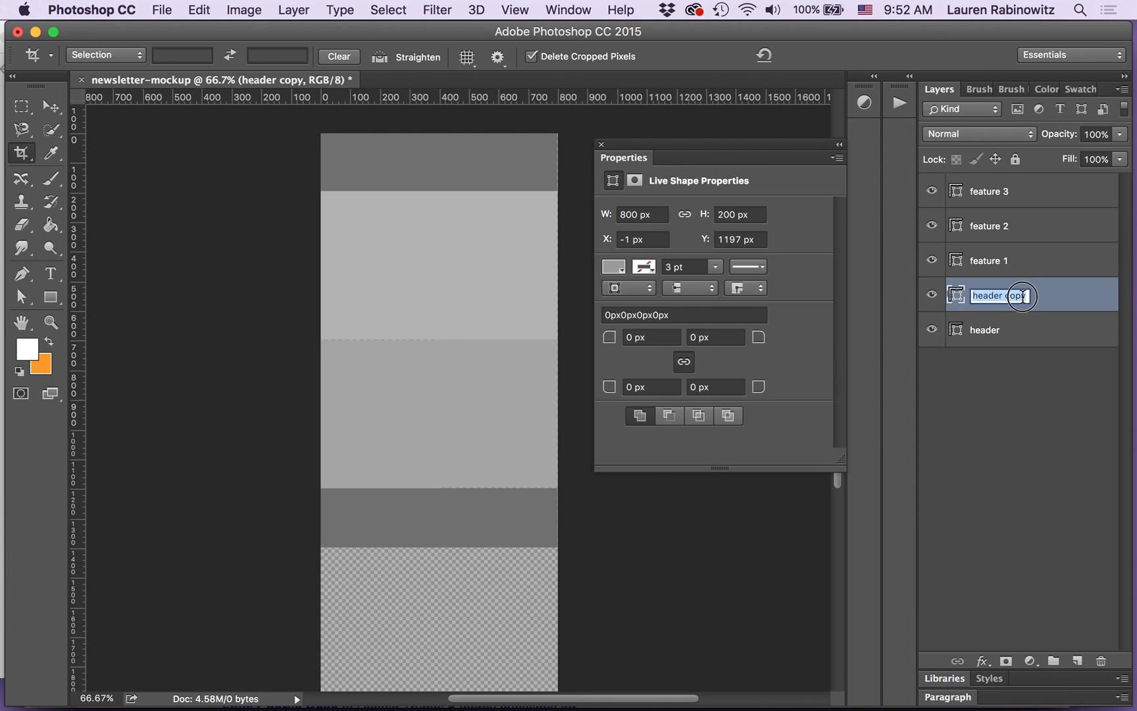
type("footer")
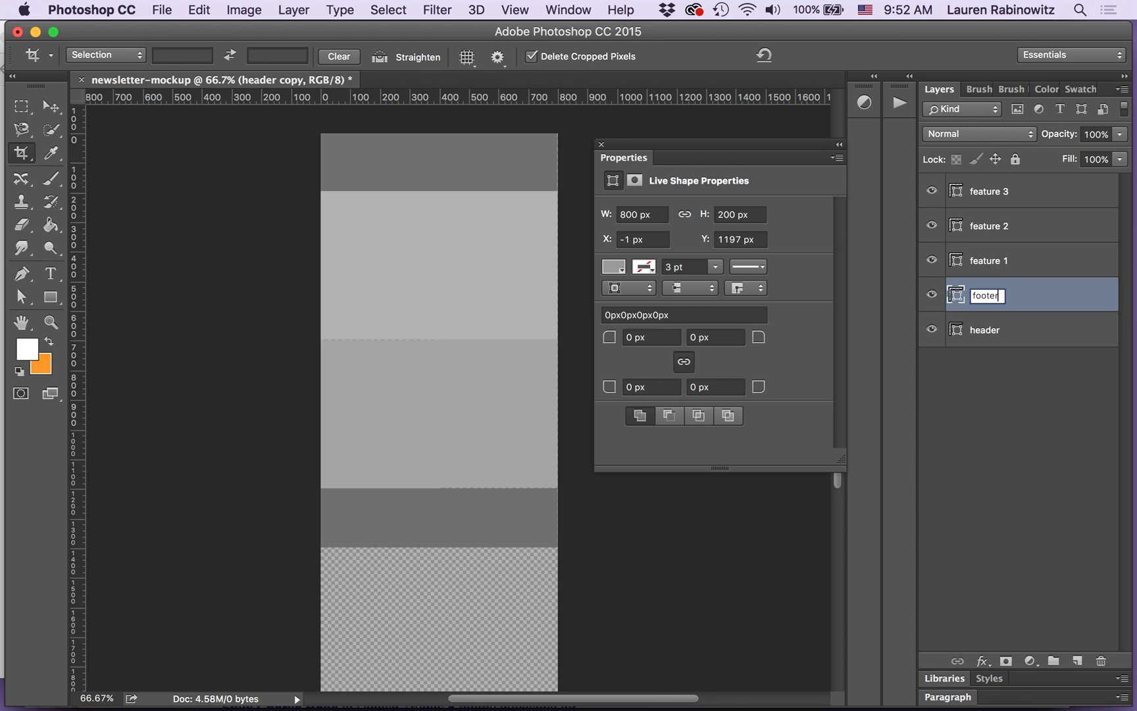
key("Return")
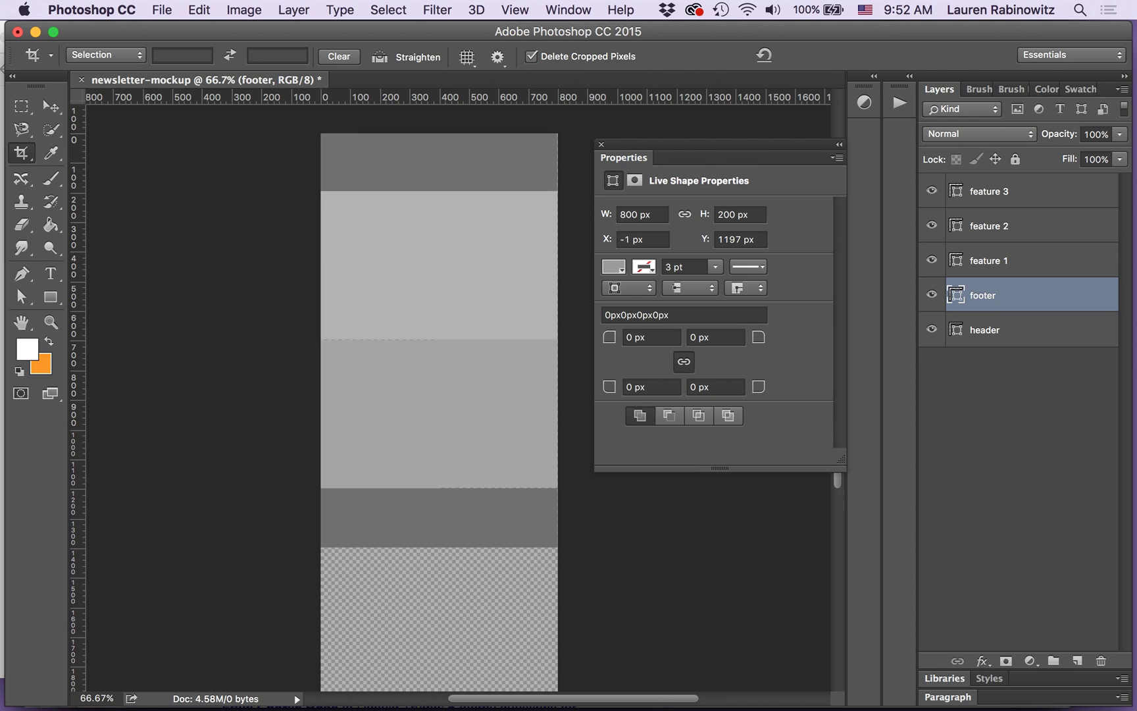
left_click(22, 109)
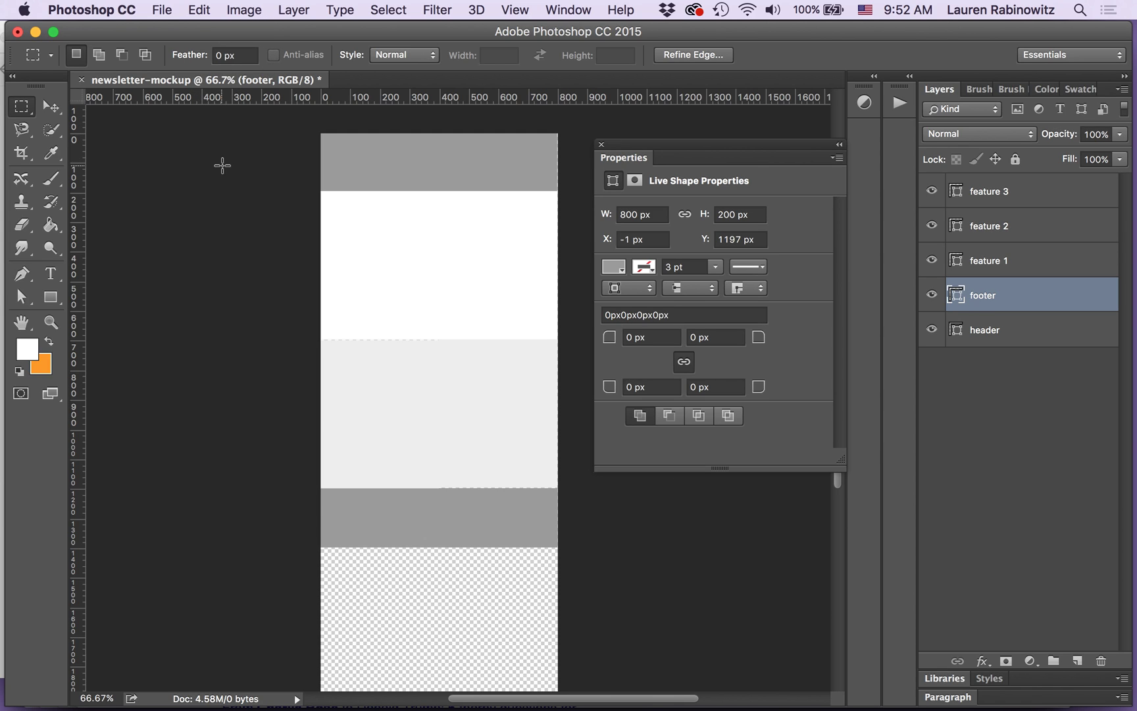
Step: Select all five layout layers together
left_click(1060, 198, "shift")
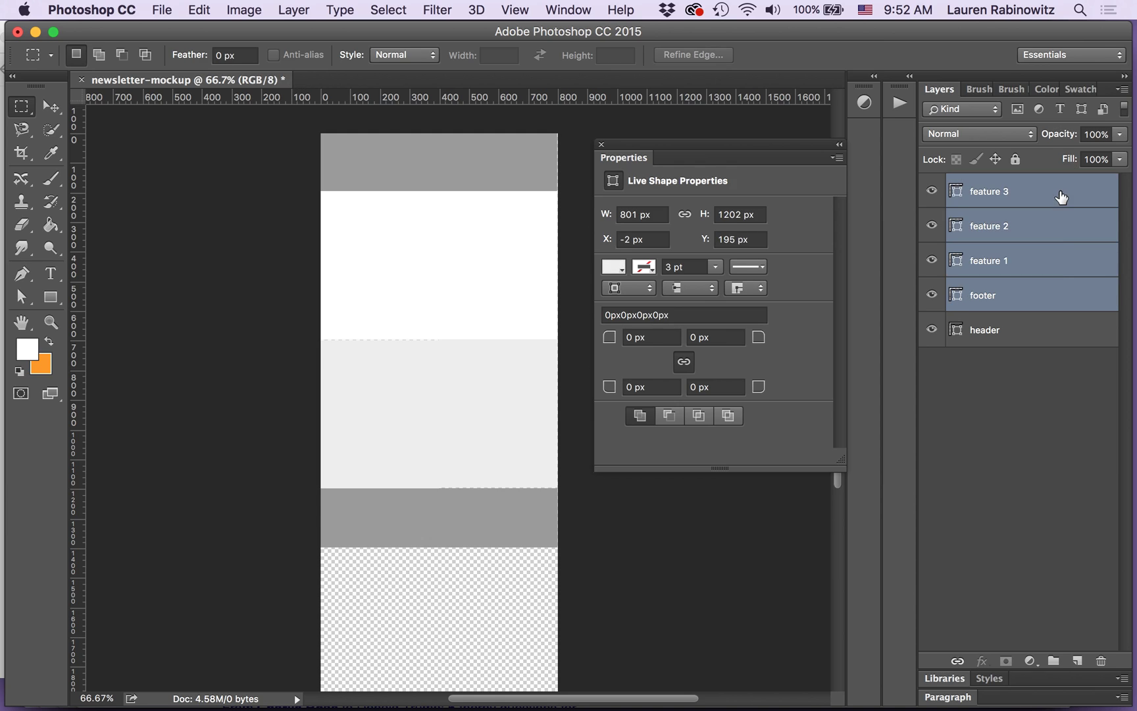
left_click(1058, 330)
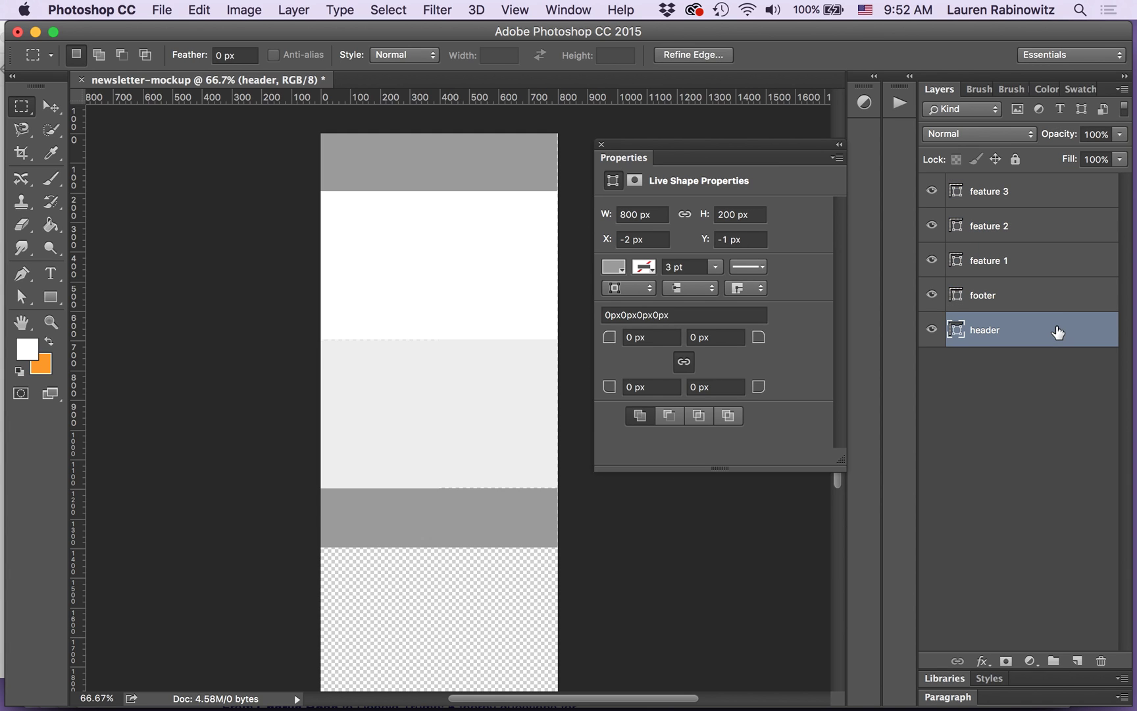
left_click(1047, 191, "shift")
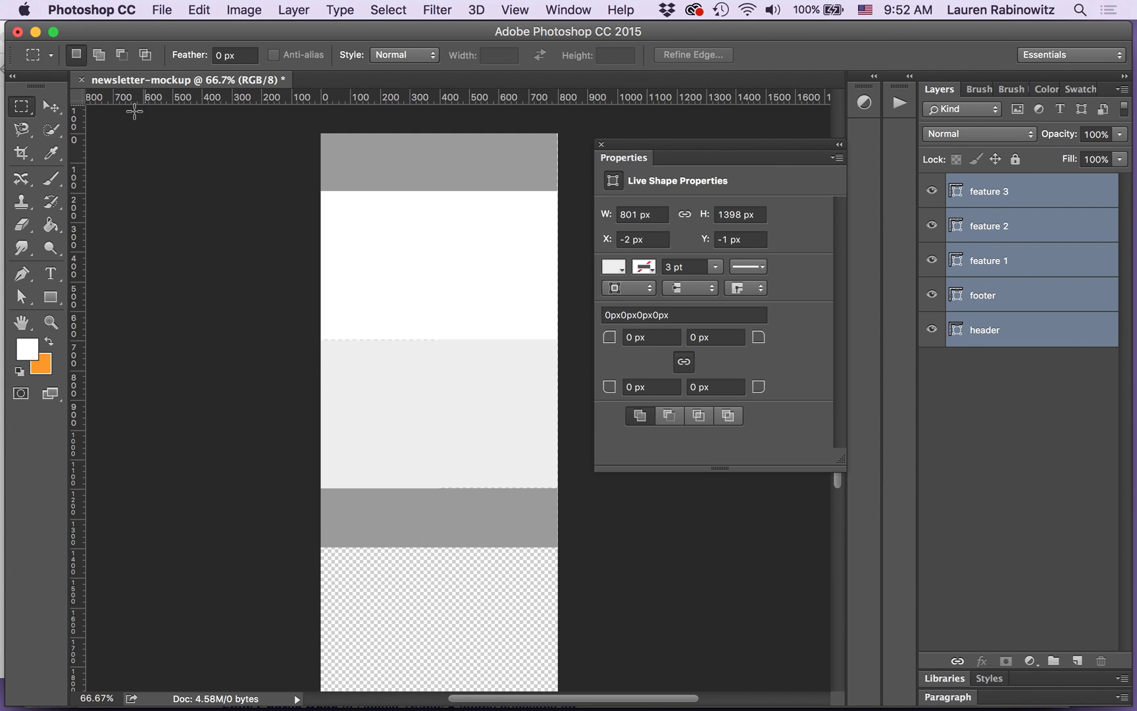
left_click(28, 153)
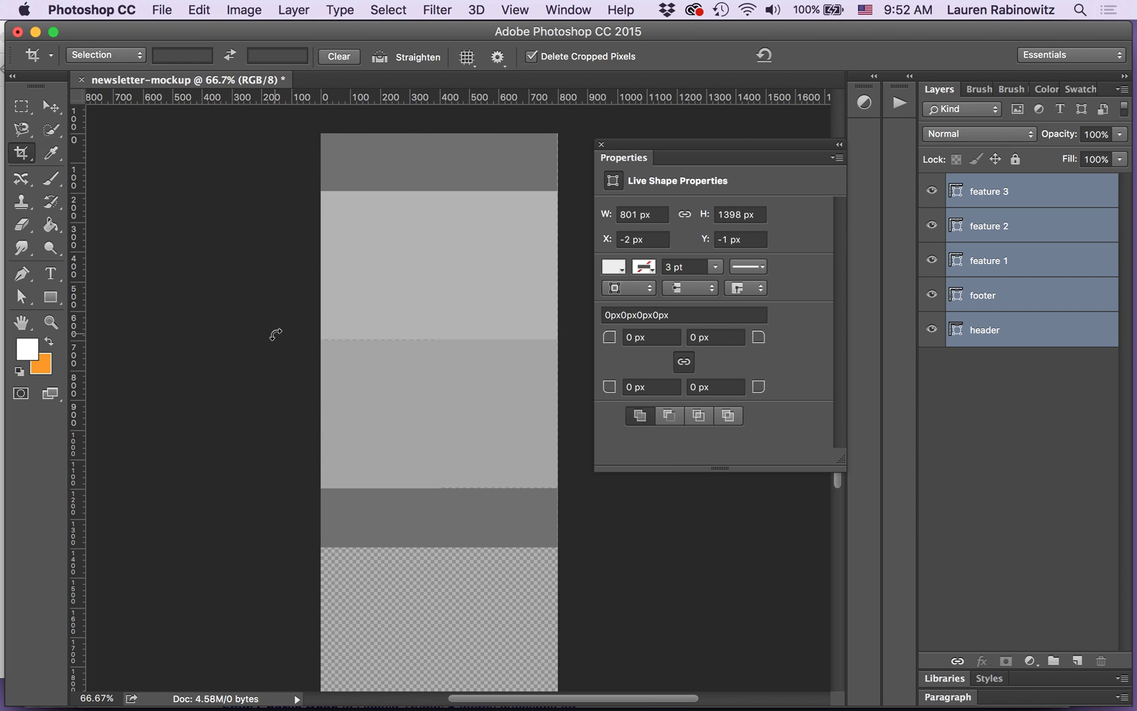
scroll(275, 335, "down", 5)
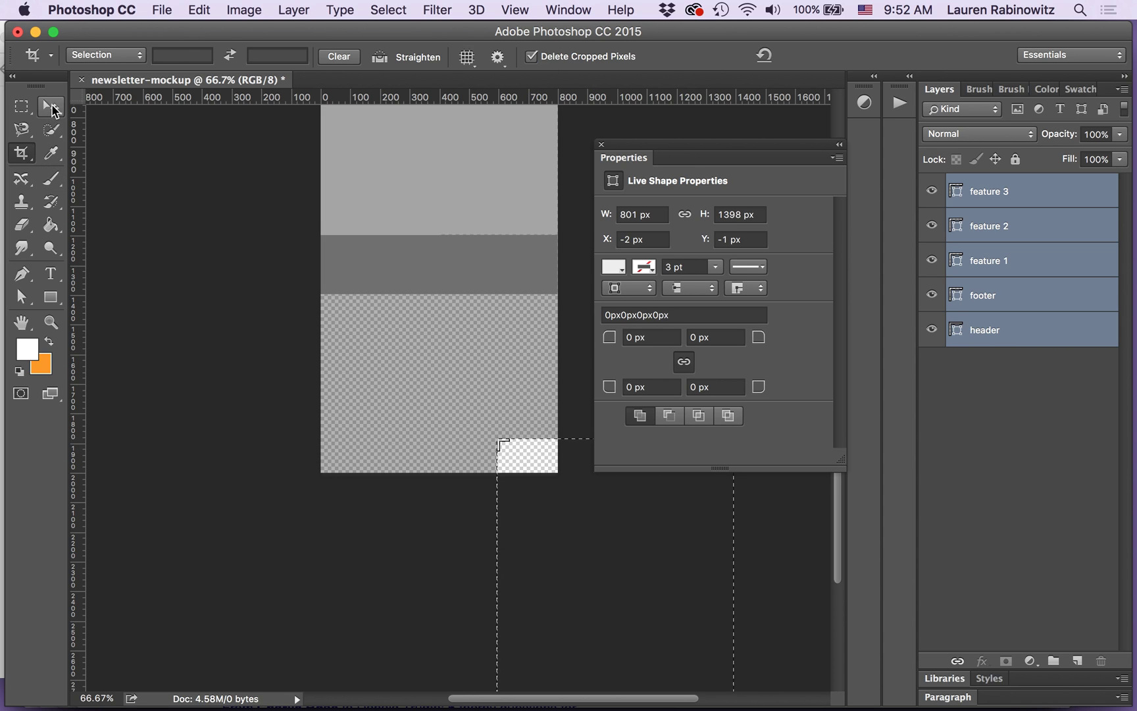
Step: Move all five blocks up about 28 px and clear the selection for cropping
left_click(50, 107)
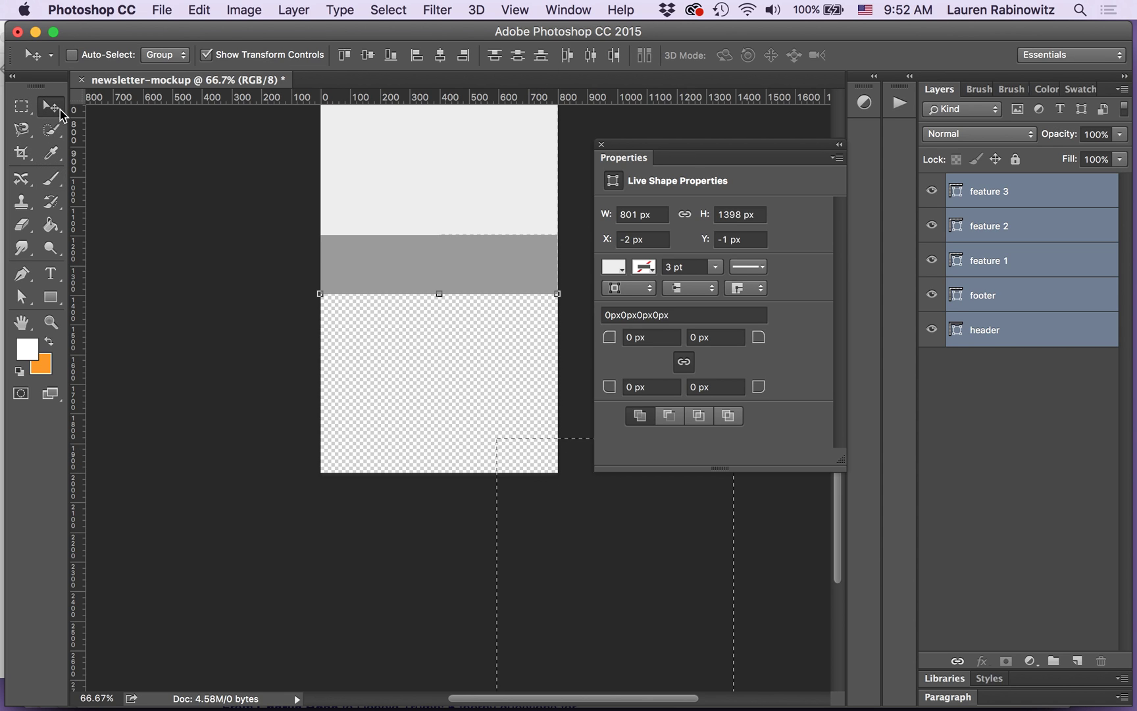
left_click(499, 510)
mouse_move(499, 510)
left_mouse_down()
mouse_move(494, 488)
mouse_move(498, 502)
left_mouse_up()
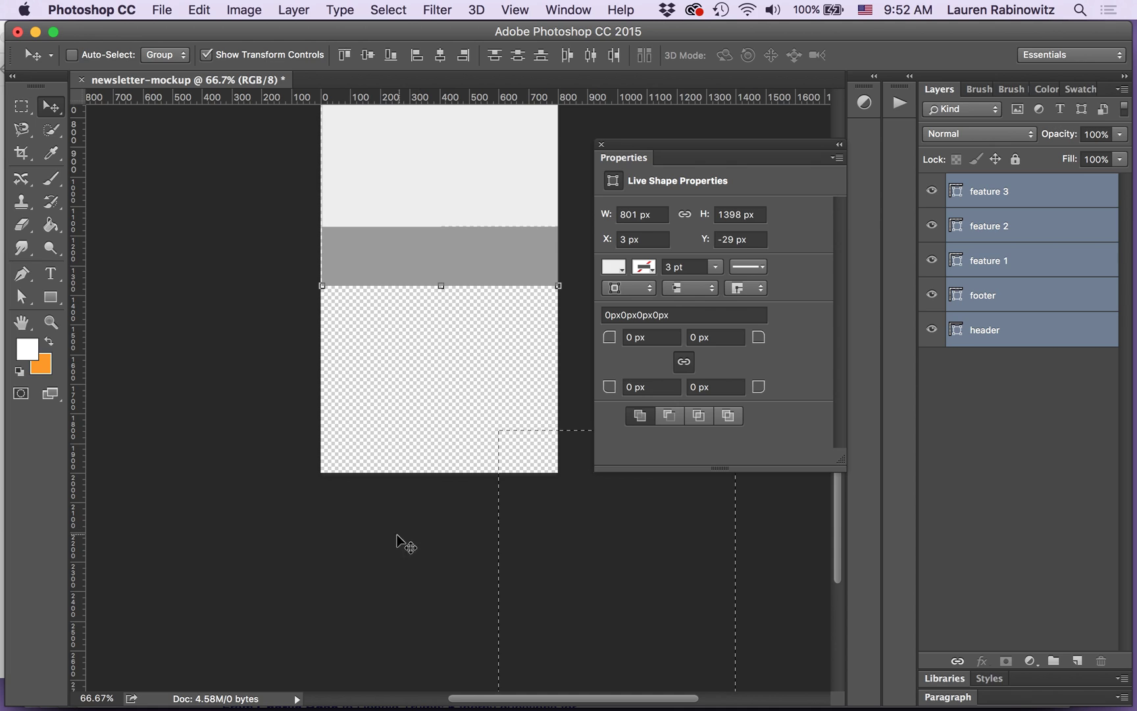
left_click(498, 530)
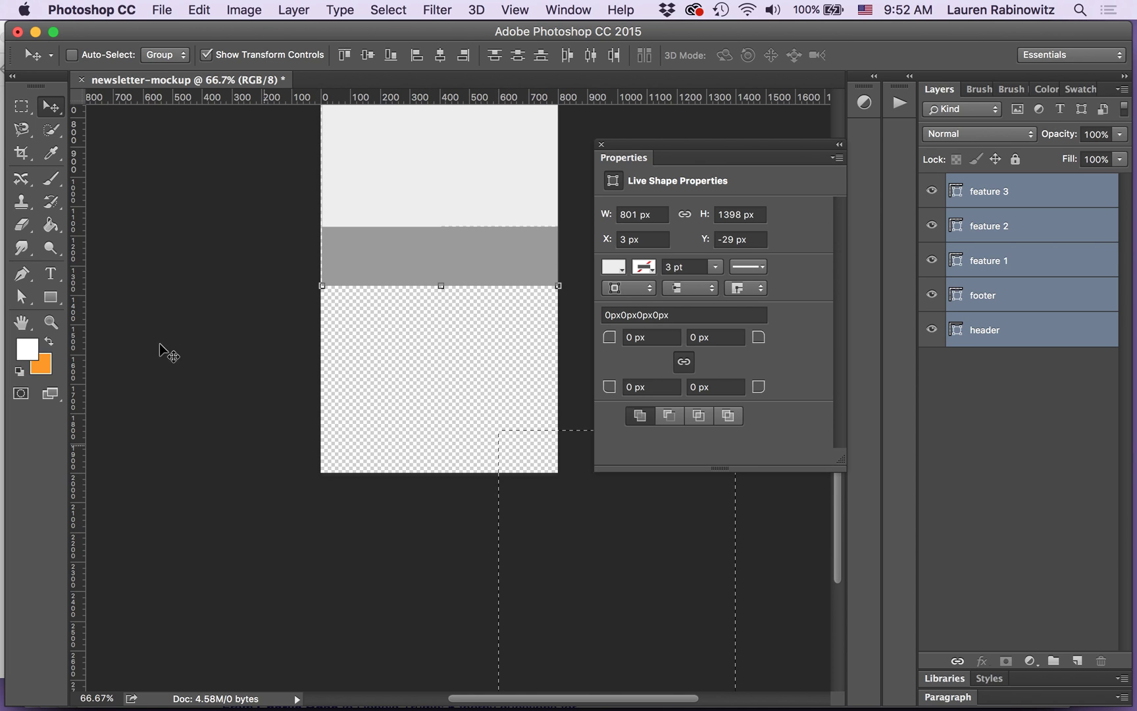
left_click(21, 105)
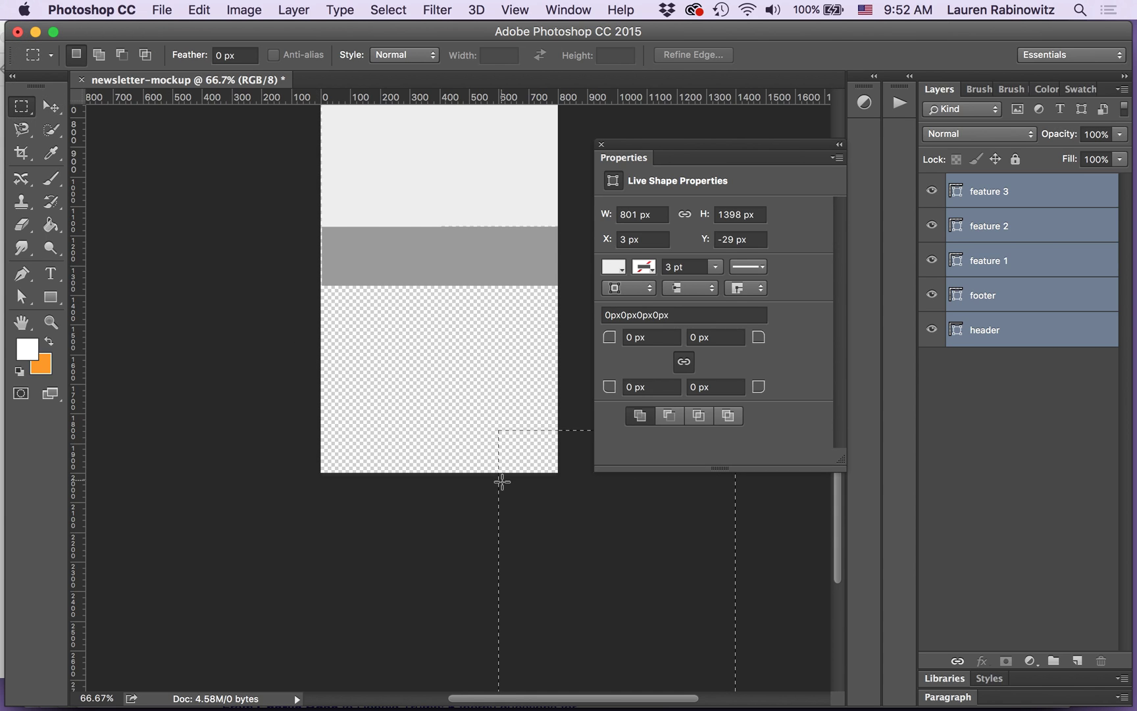
left_click(51, 106)
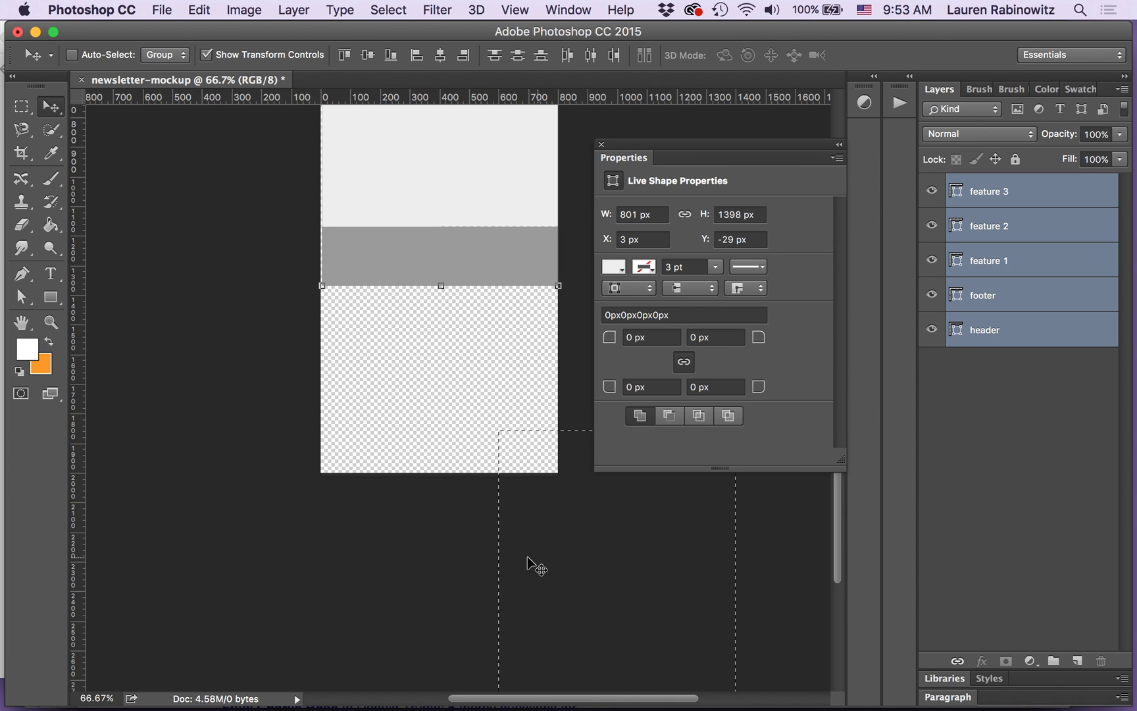
left_click(507, 563)
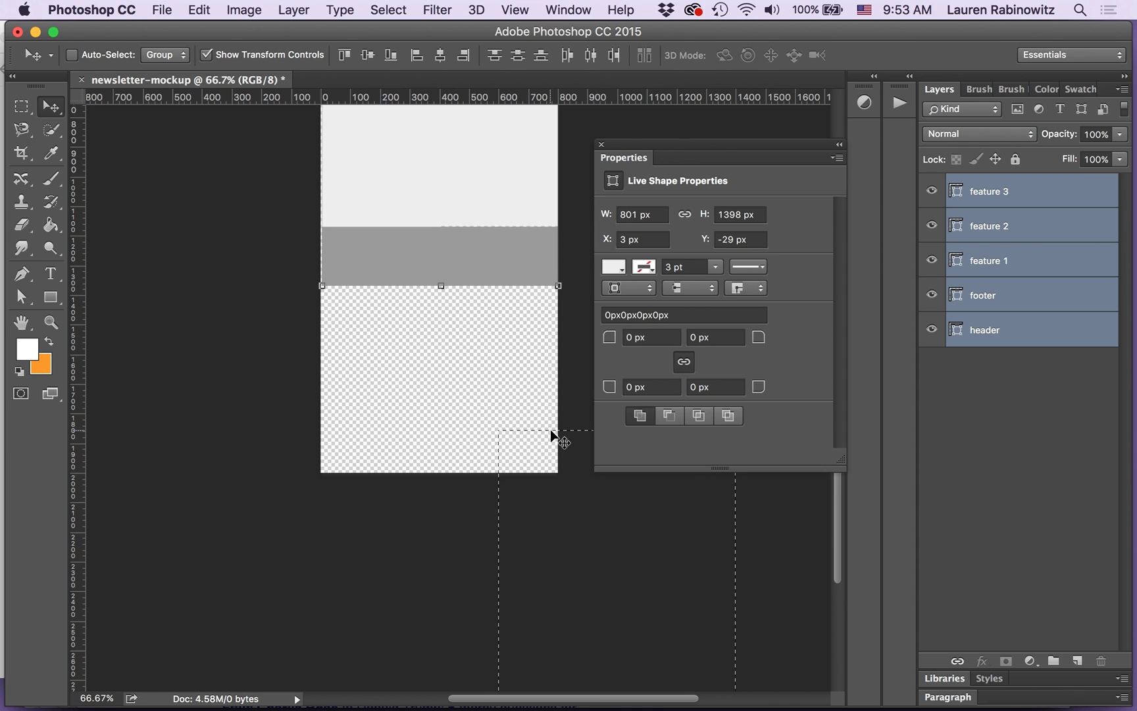
key("super+d")
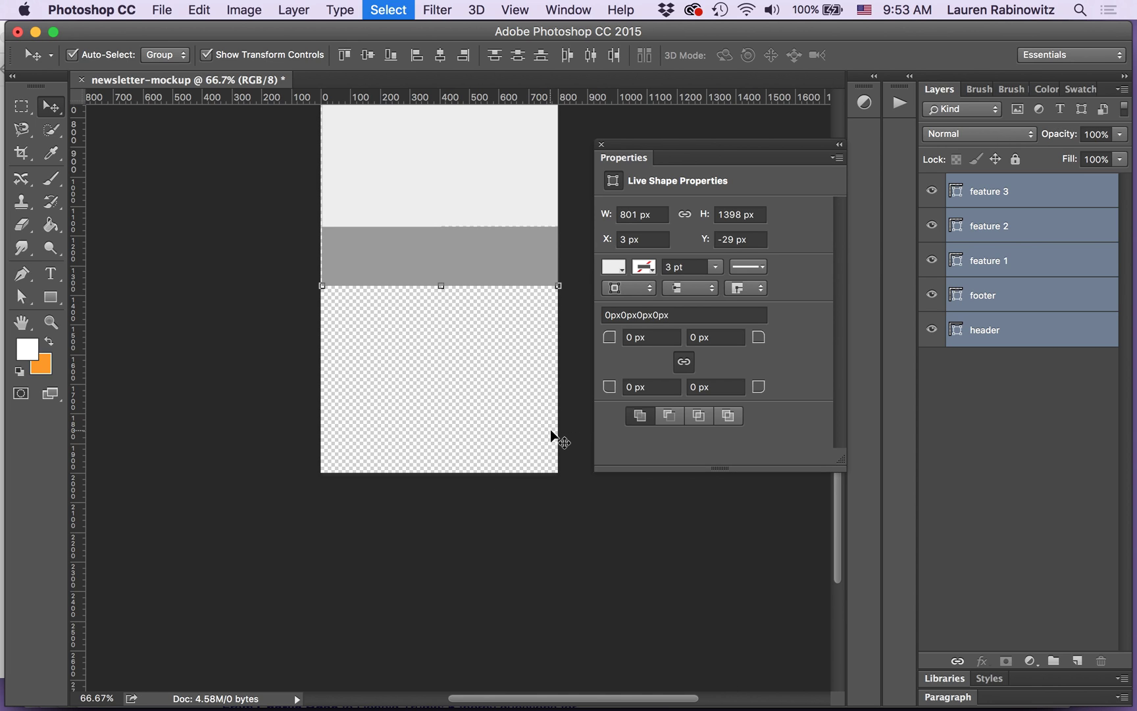
scroll(467, 396, "up", 5)
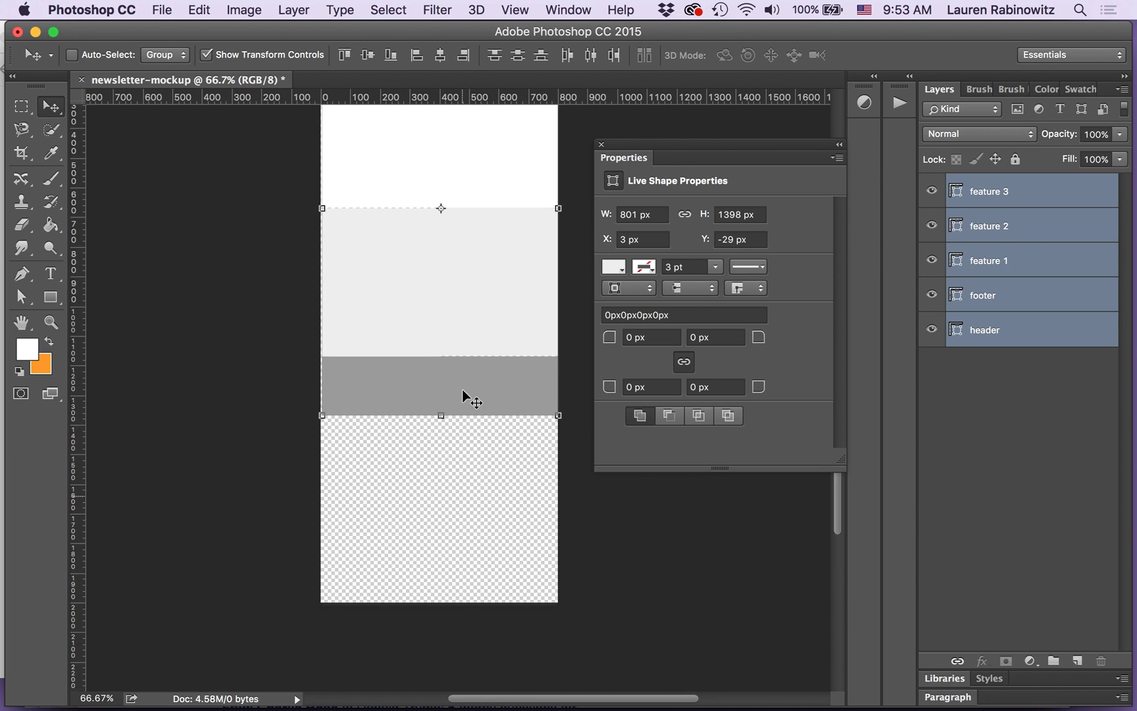
key("c")
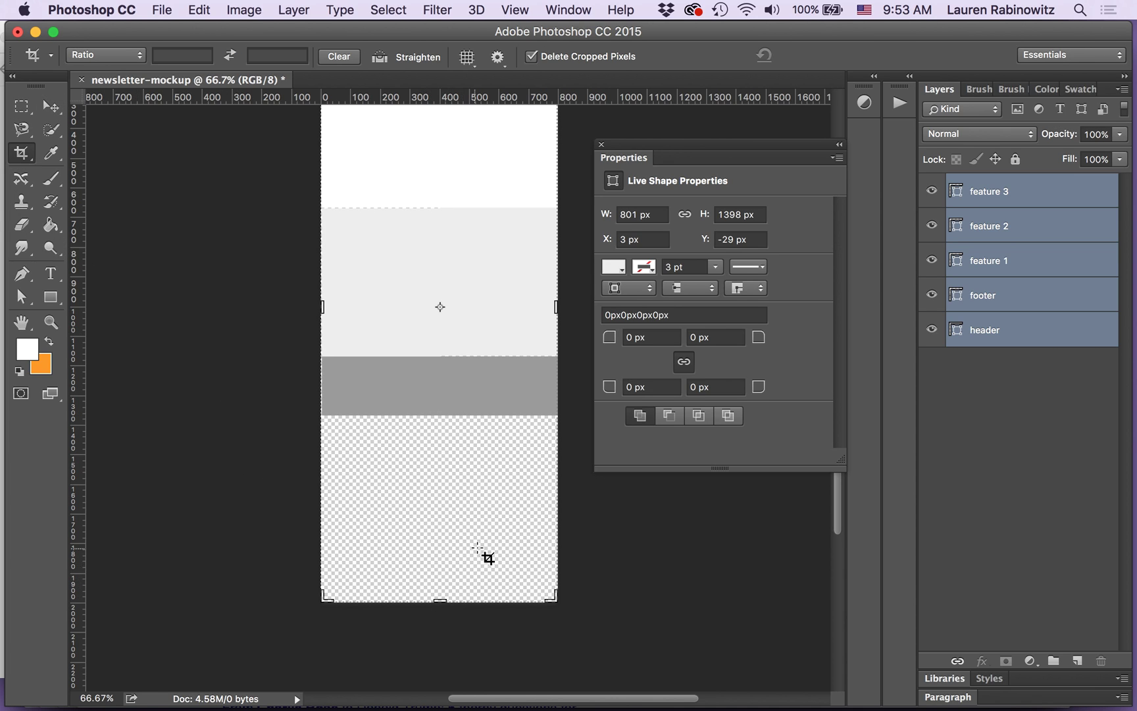
Step: Pull the crop's bottom edge up to the footer's lower edge and commit the crop
left_click_drag(439, 600, 437, 498)
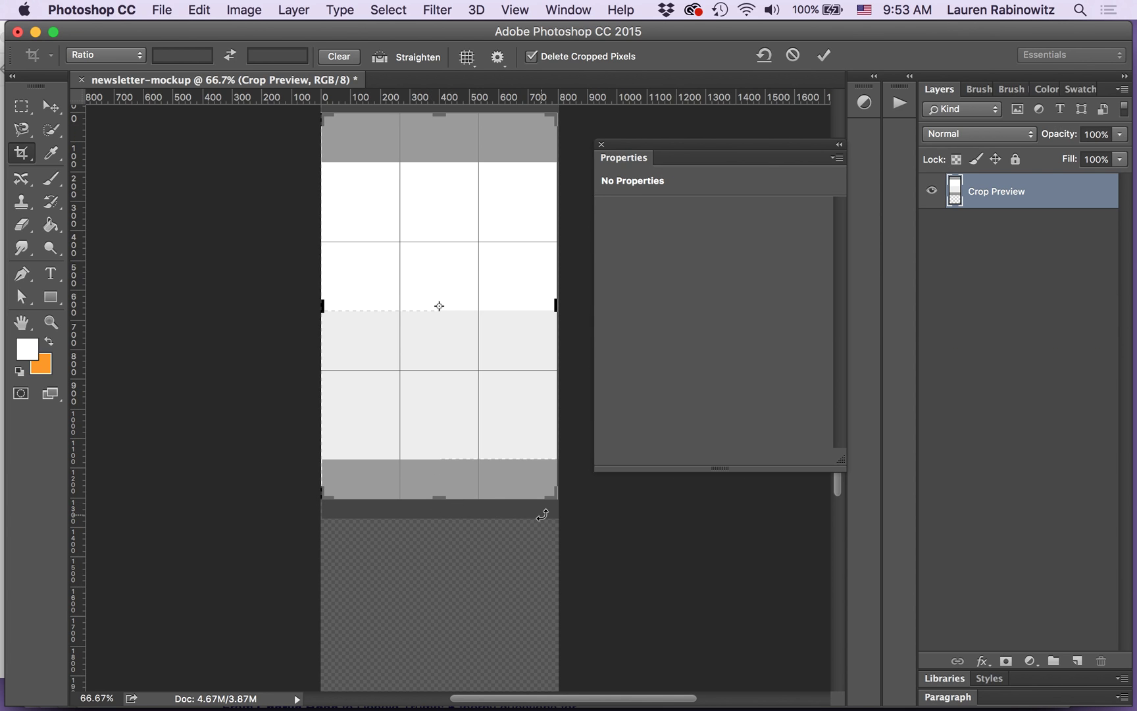
left_click(438, 497)
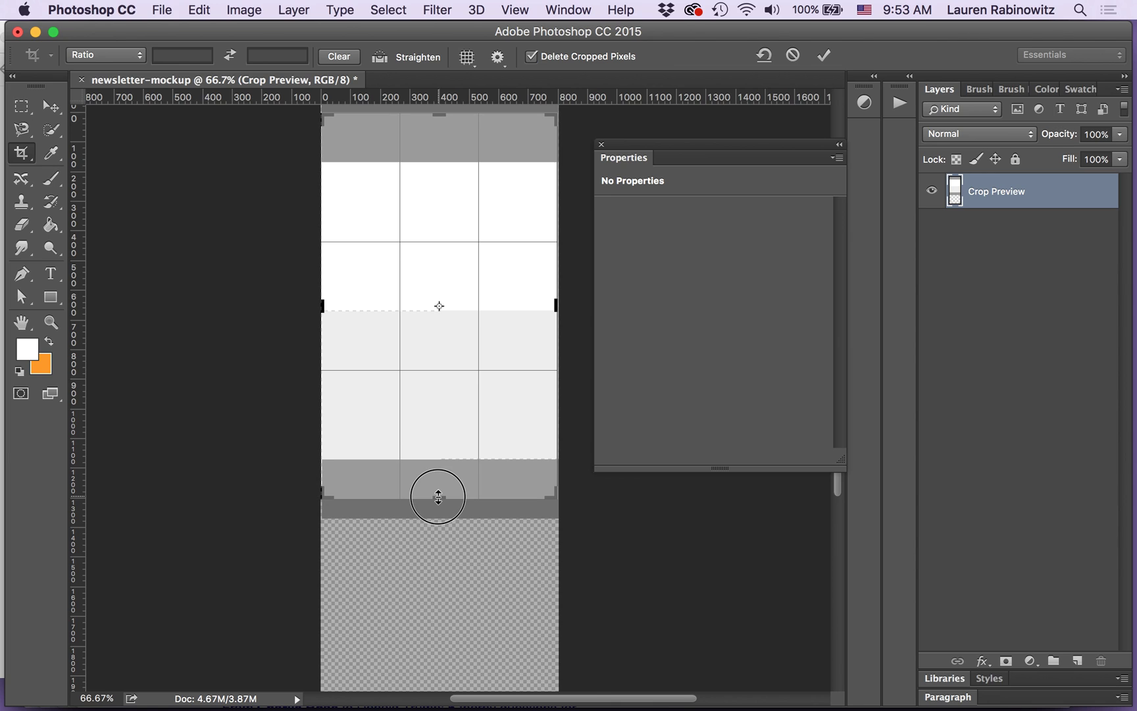
left_click_drag(439, 497, 438, 498)
left_click_drag(438, 498, 438, 498)
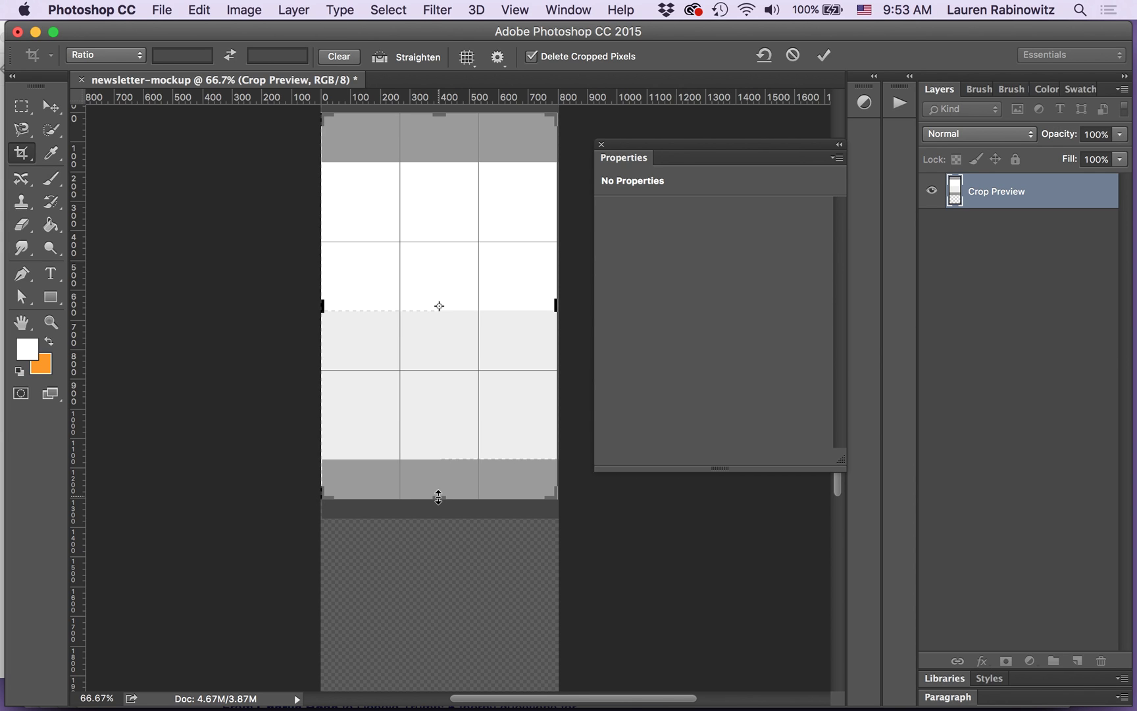
left_click(818, 59)
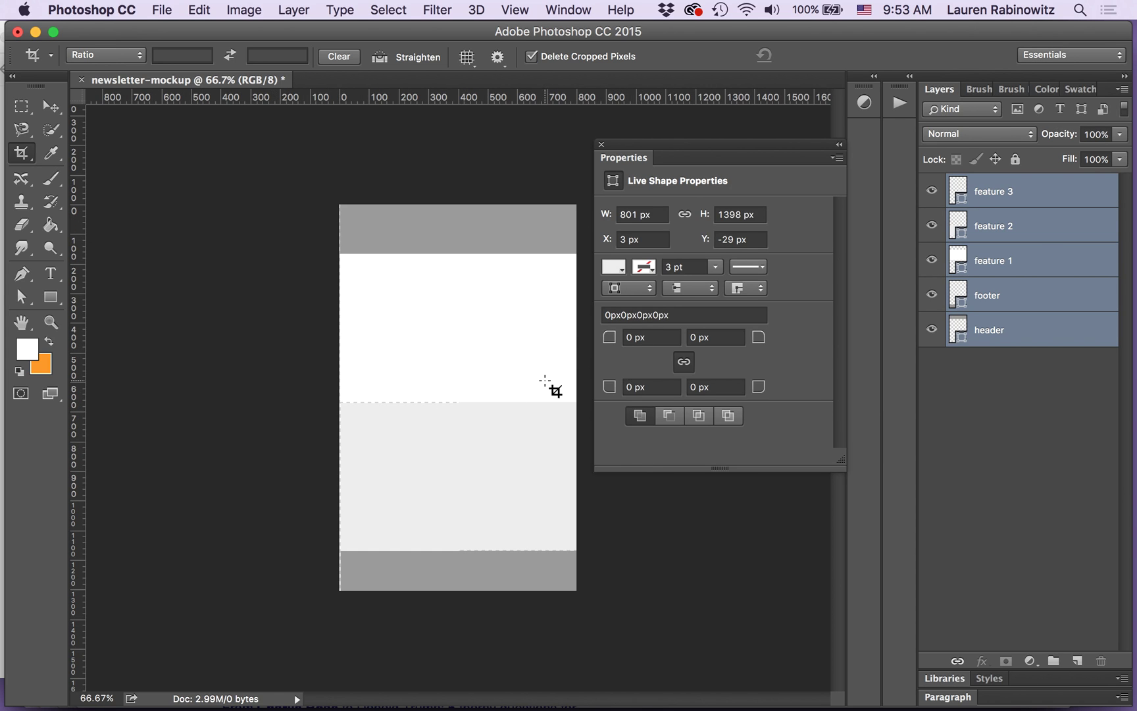
Step: Nudge the feature 2 block up, left and then right 2 px to X 2, Y 668 px
left_click(1057, 267)
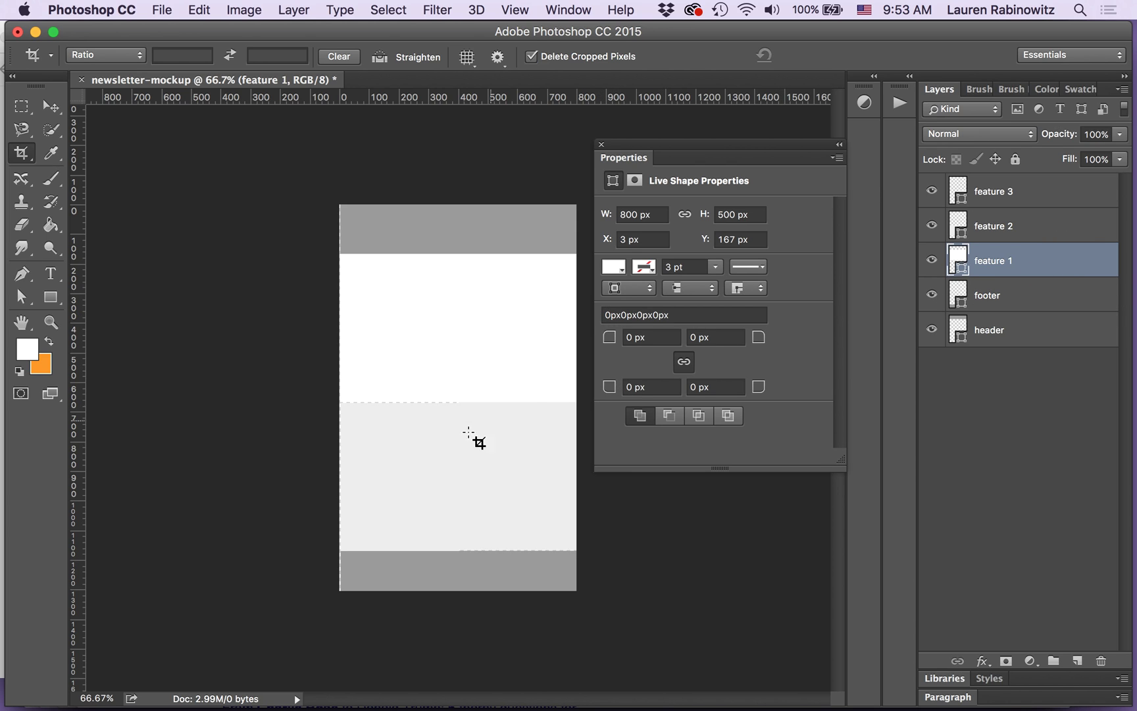
left_click(50, 106)
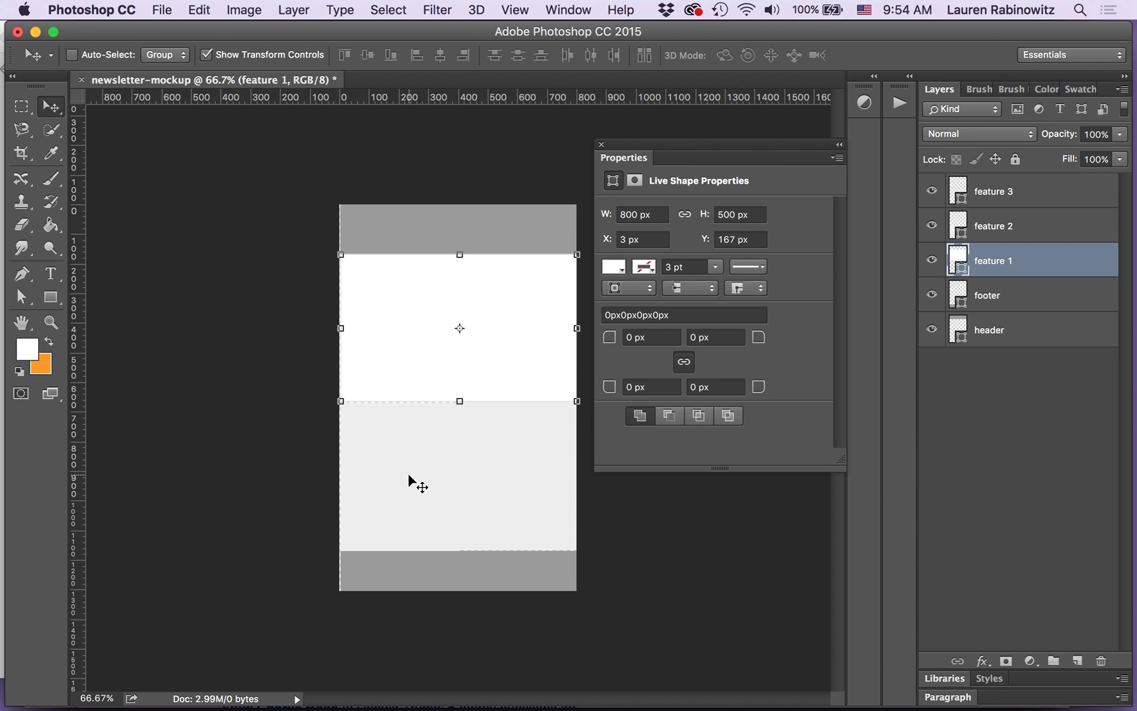
left_click(1040, 221)
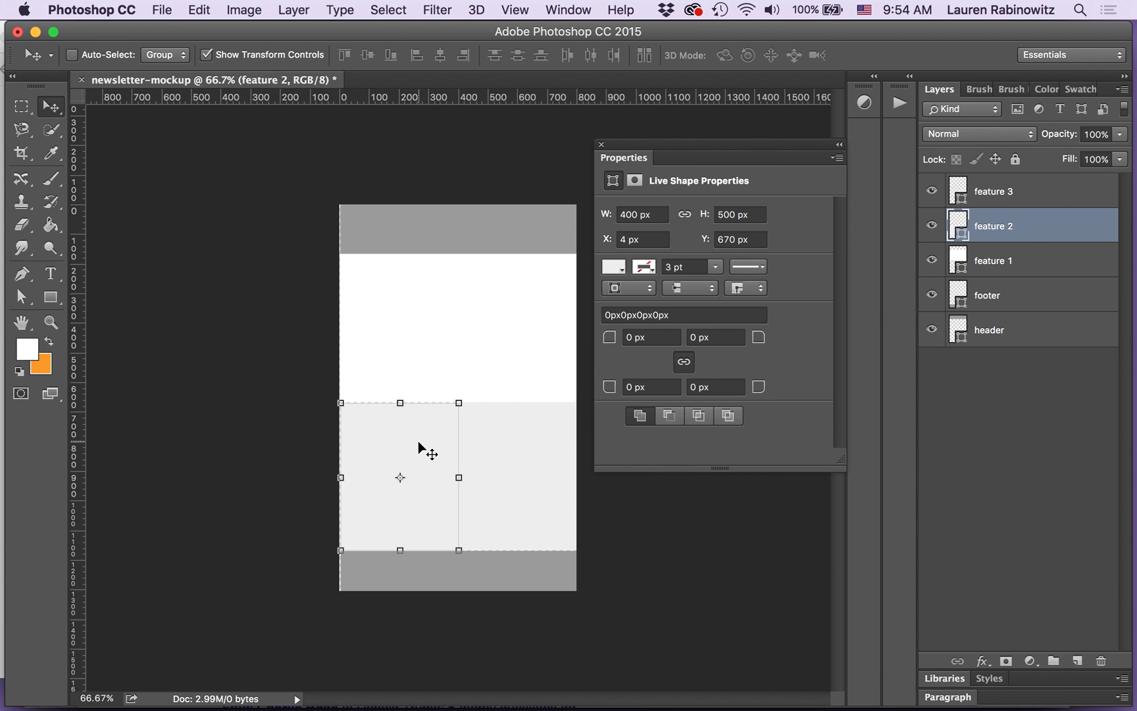
key("Up")
key("Up")
key("Up")
key("Up")
key("Left")
key("Left")
key("Left")
key("Left")
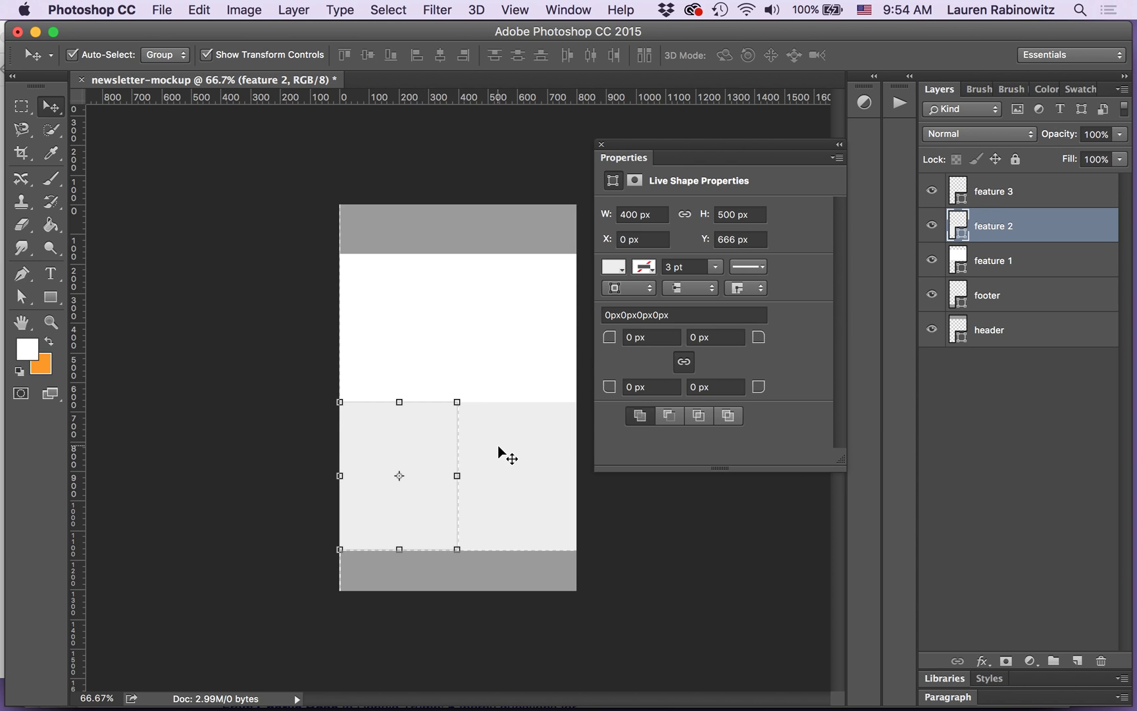
key("super+t")
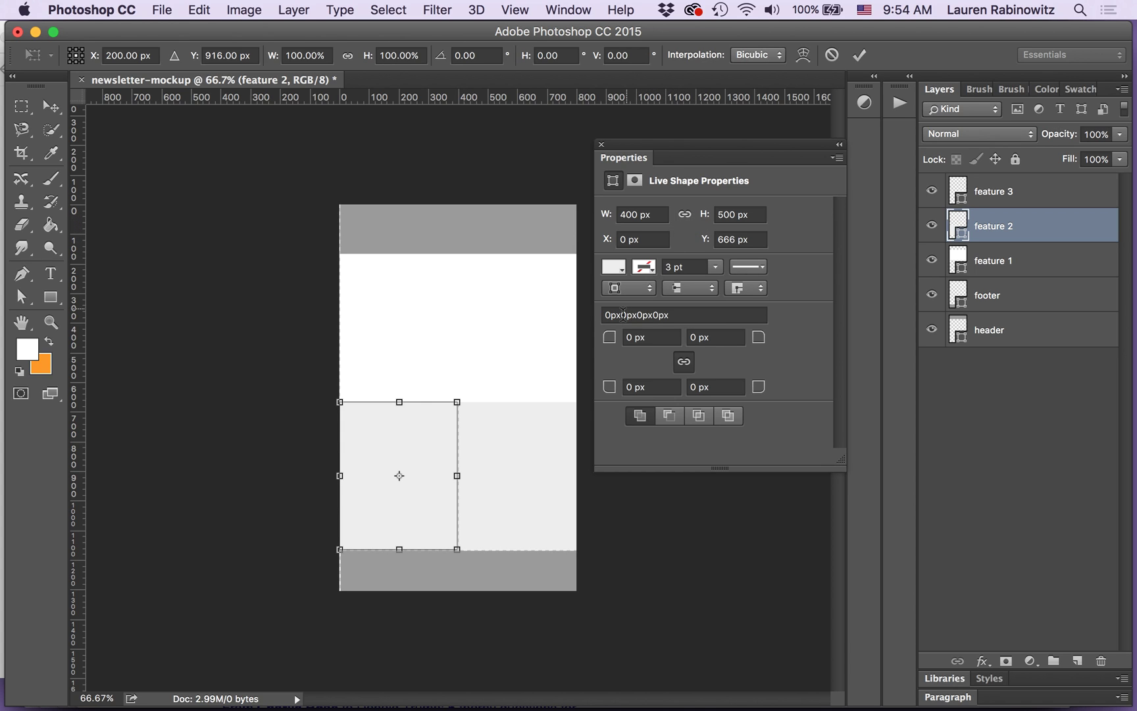
key("Right")
key("Right")
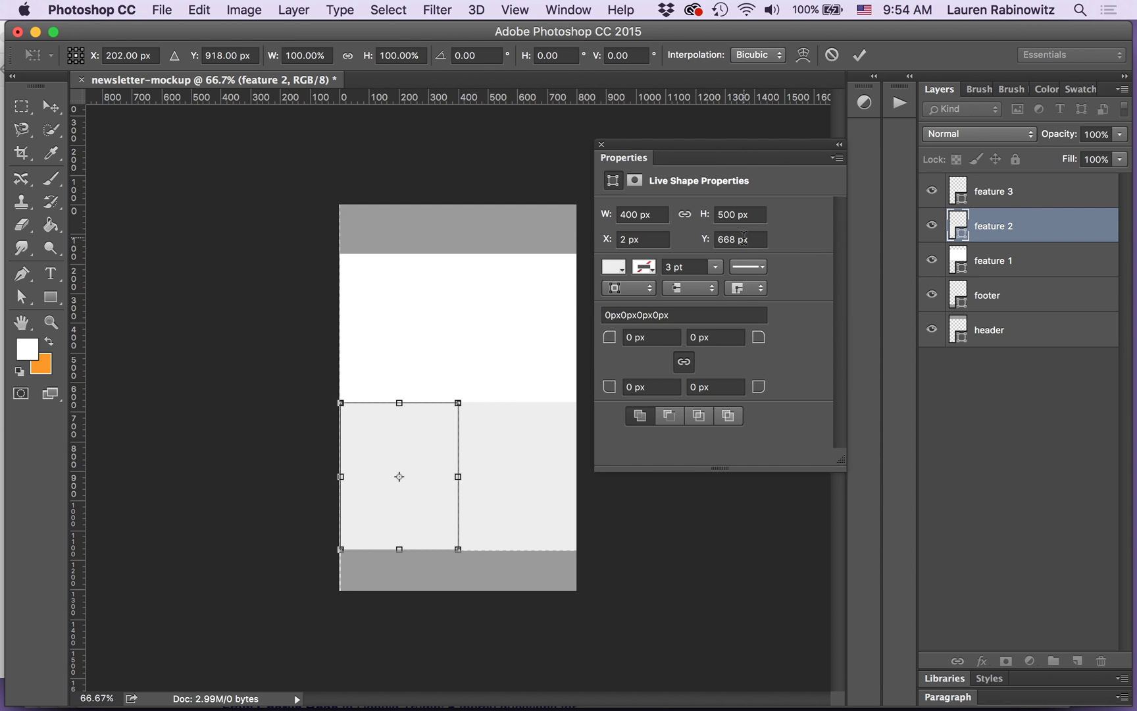
left_click(860, 55)
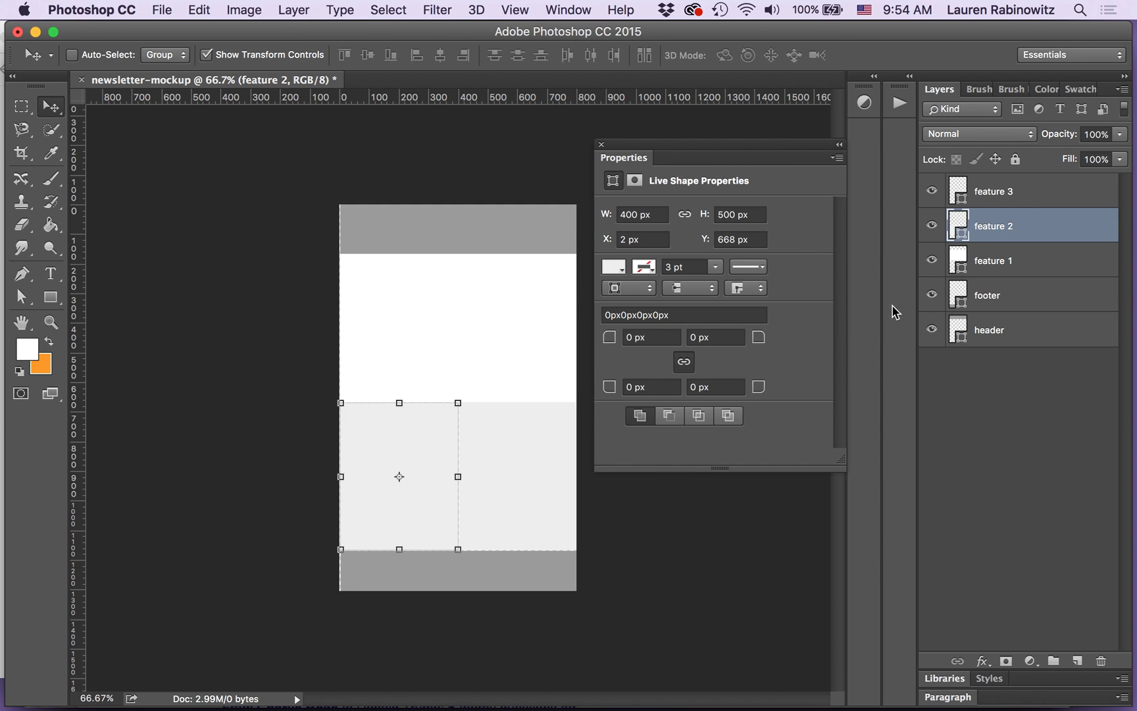
Step: Shift the feature 3 block down to X 403, Y 669 px, level with feature 2
left_click(961, 267)
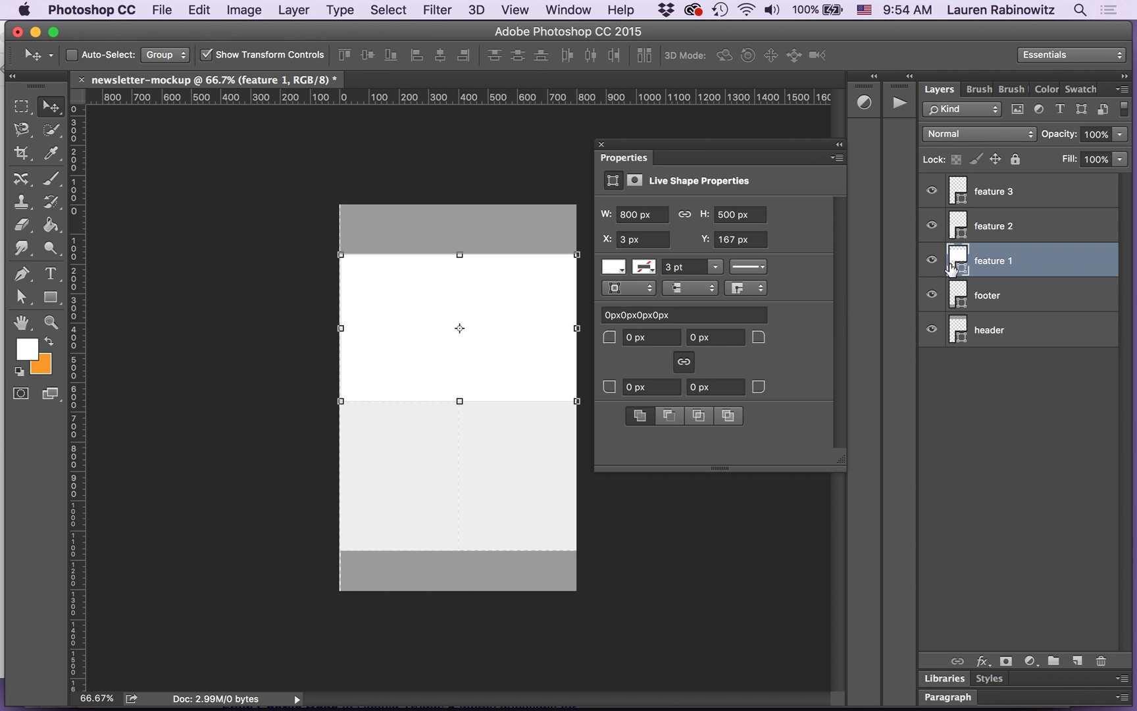
left_click(1043, 196)
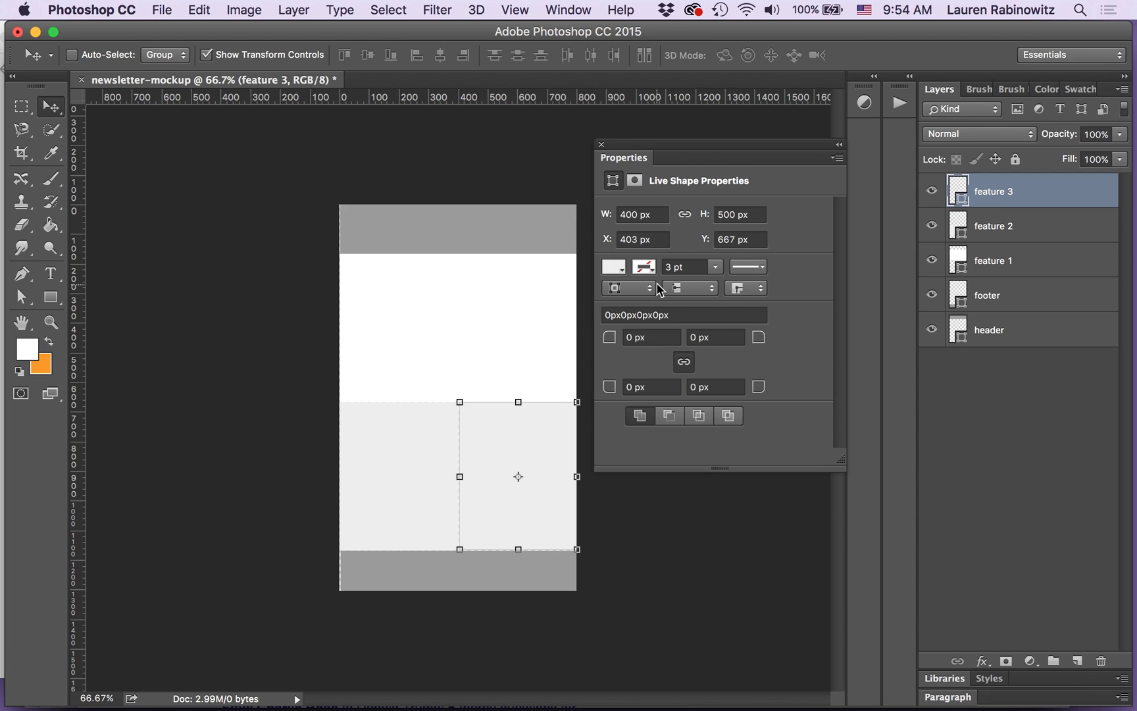
key("super+t")
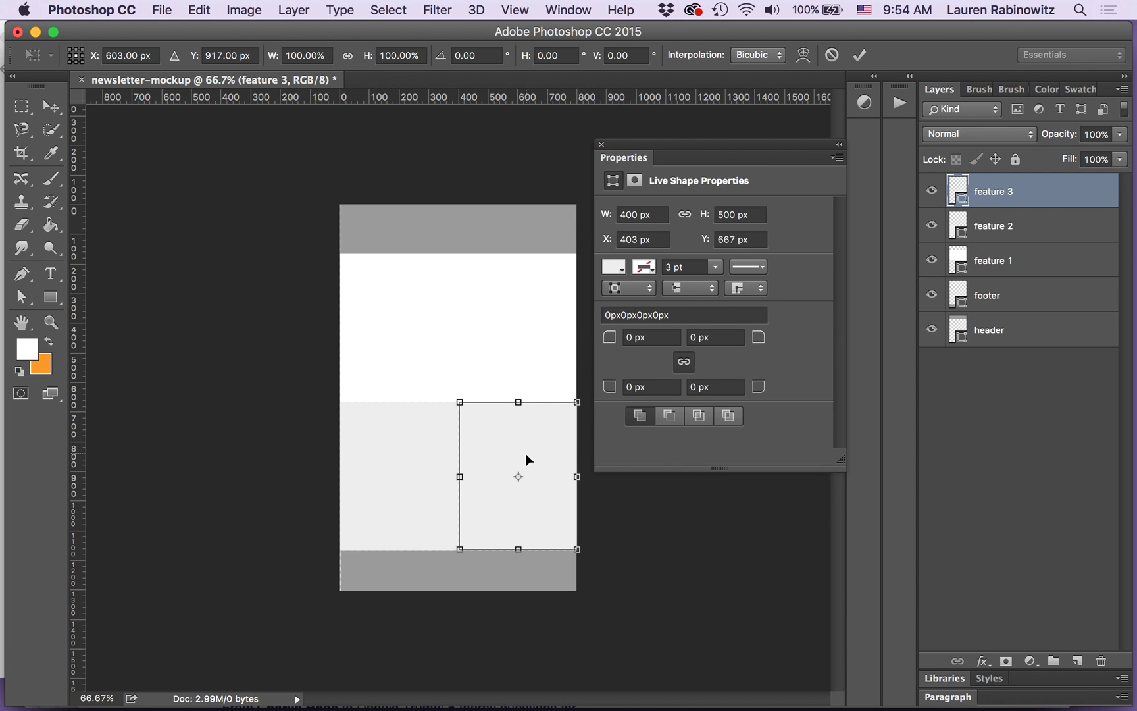
key("Down")
key("Down")
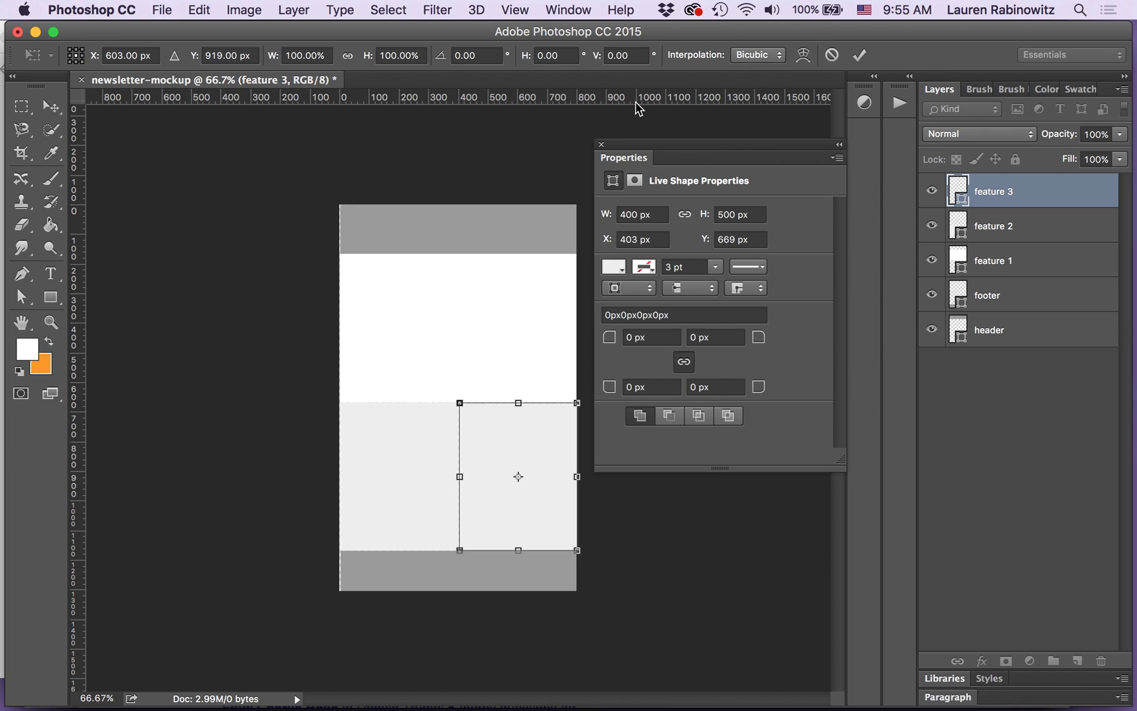
left_click(859, 57)
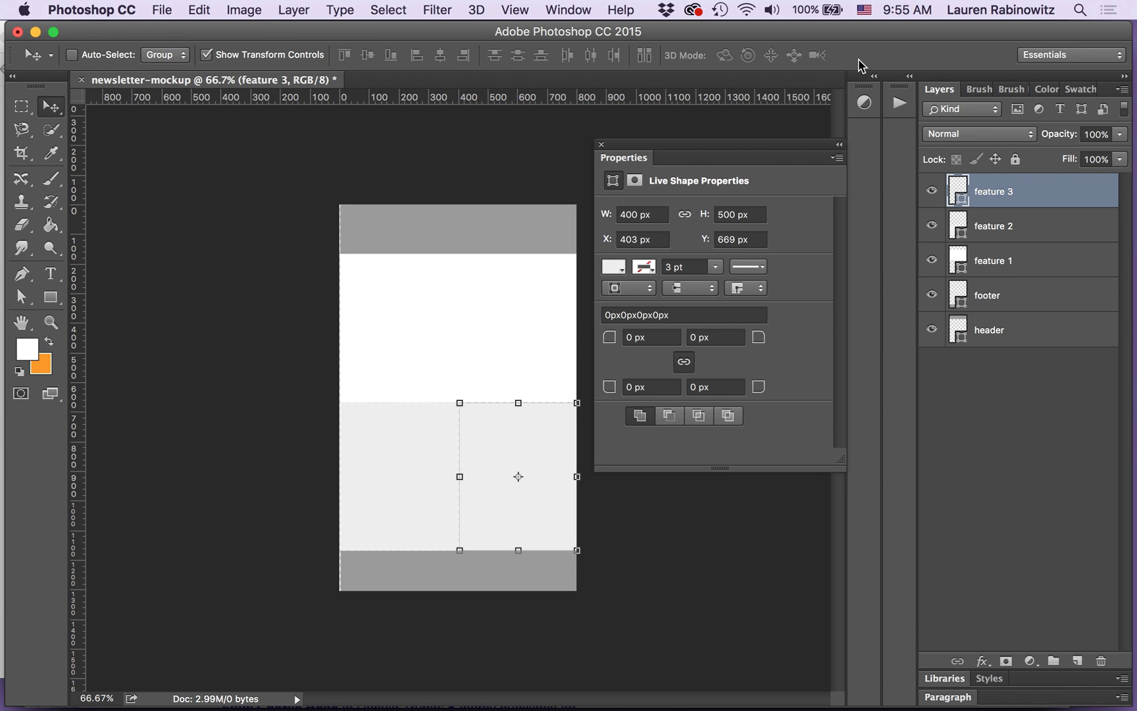
mouse_move(938, 694)
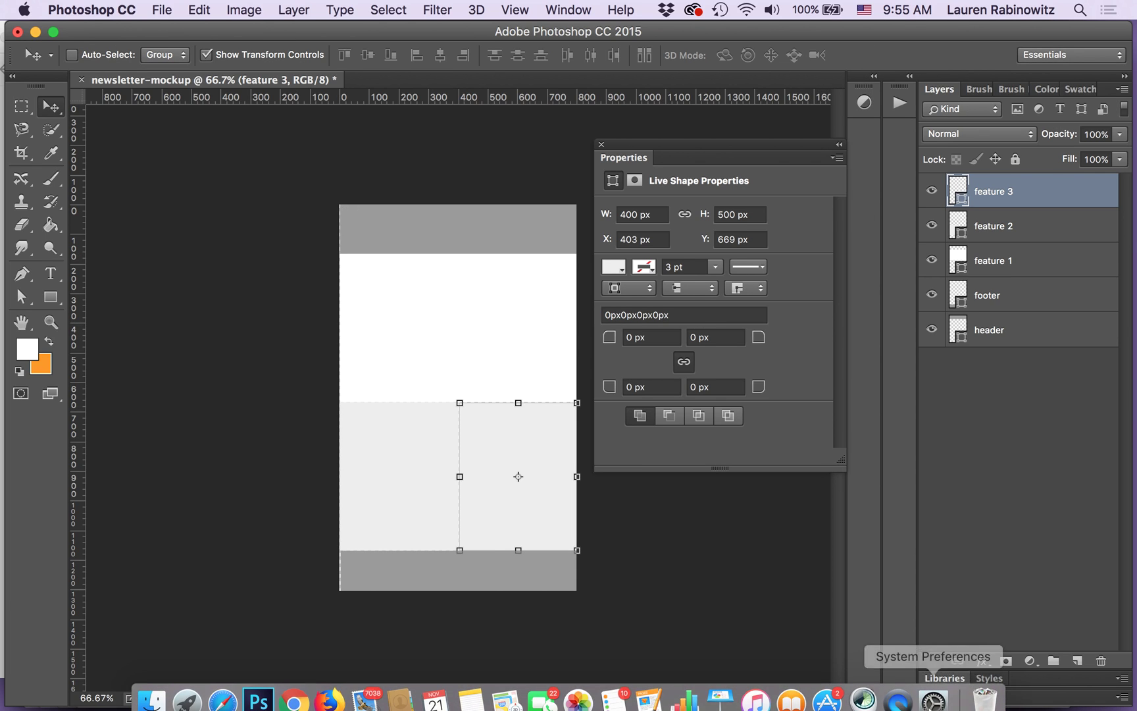